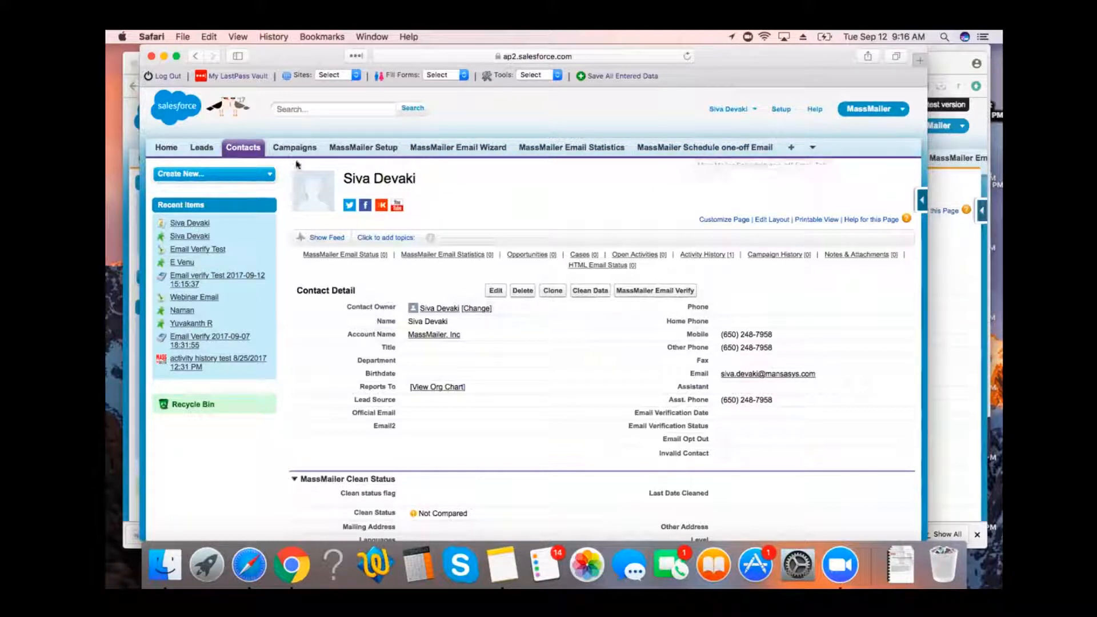
Open the first recently viewed lead and verify its email address with MassMailer Email Verify.
{"action": "left_click", "coordinate": [202, 149]}
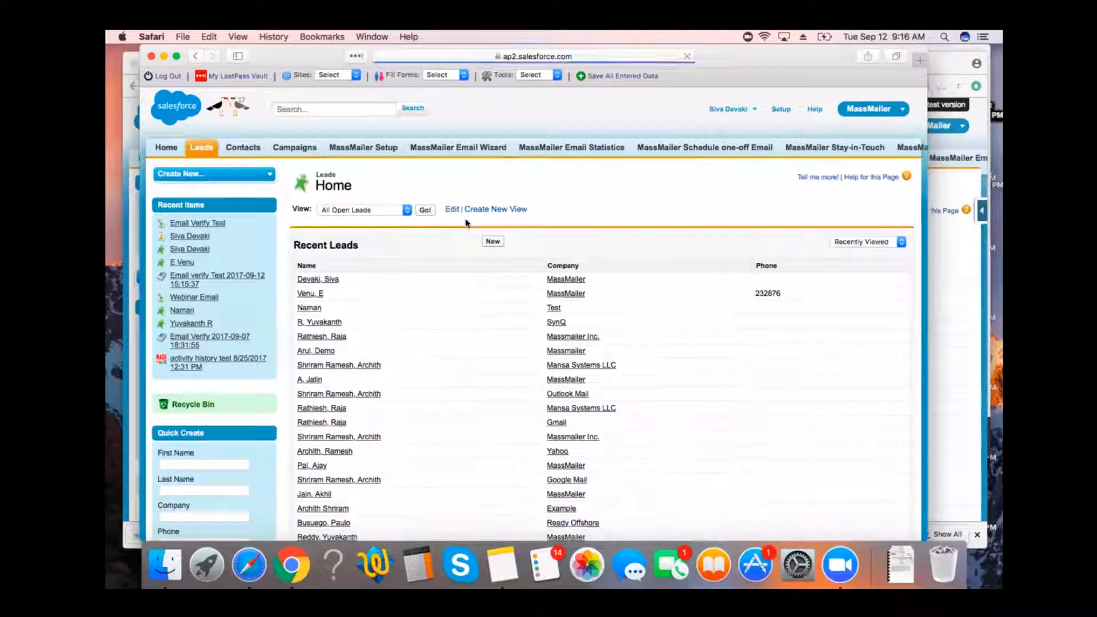
{"action": "left_click", "coordinate": [330, 279]}
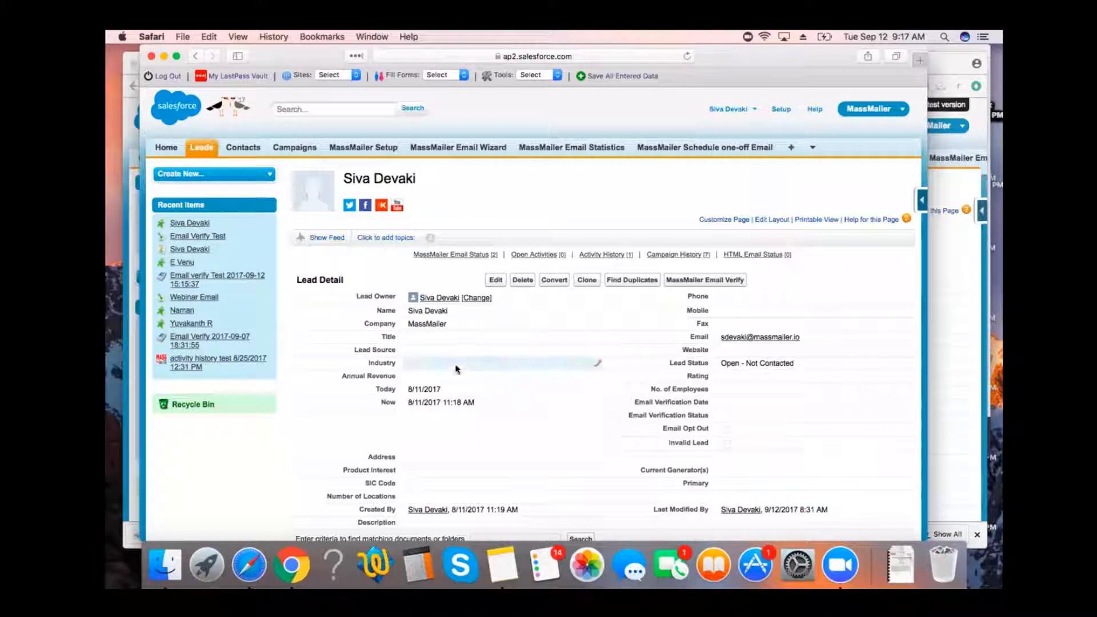
{"action": "scroll", "coordinate": [456, 369], "scroll_direction": "down", "scroll_amount": 1}
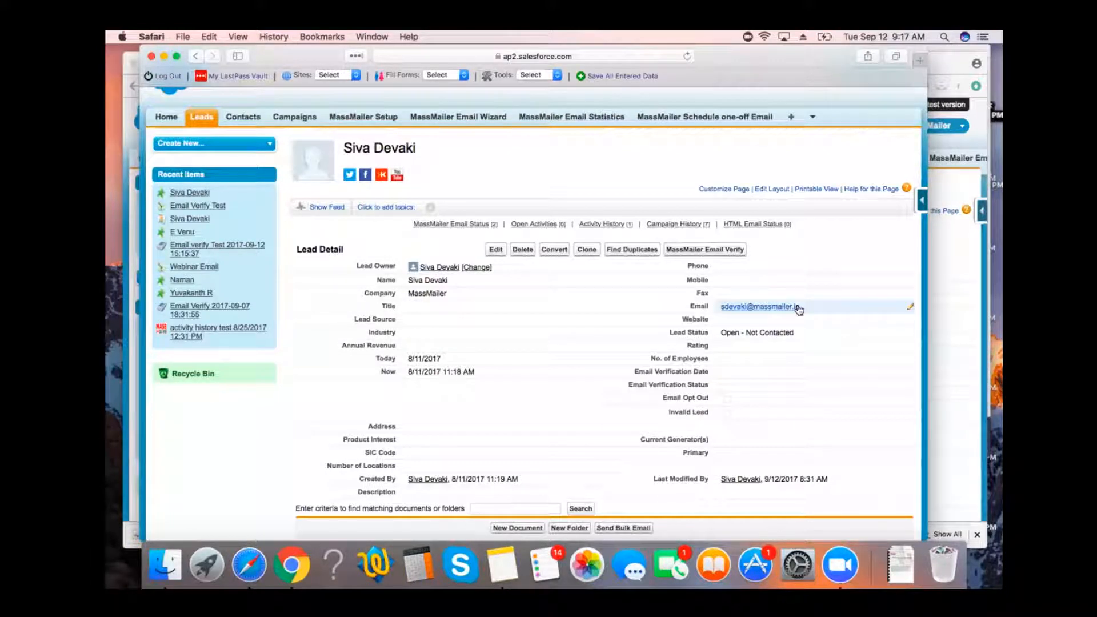
{"action": "left_click", "coordinate": [727, 251]}
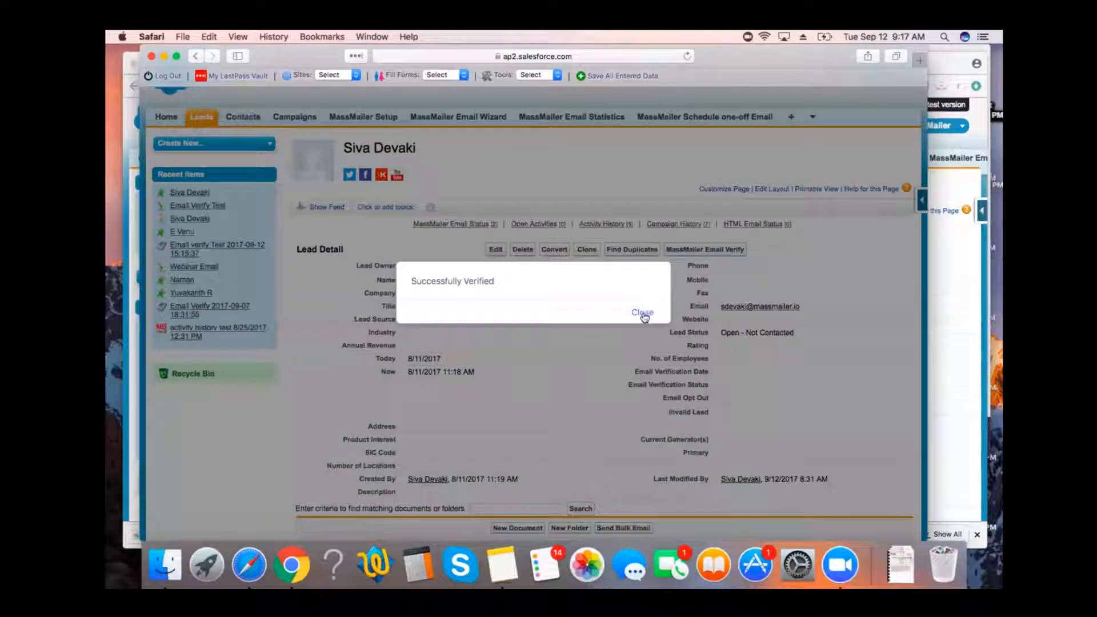
{"action": "left_click", "coordinate": [642, 313]}
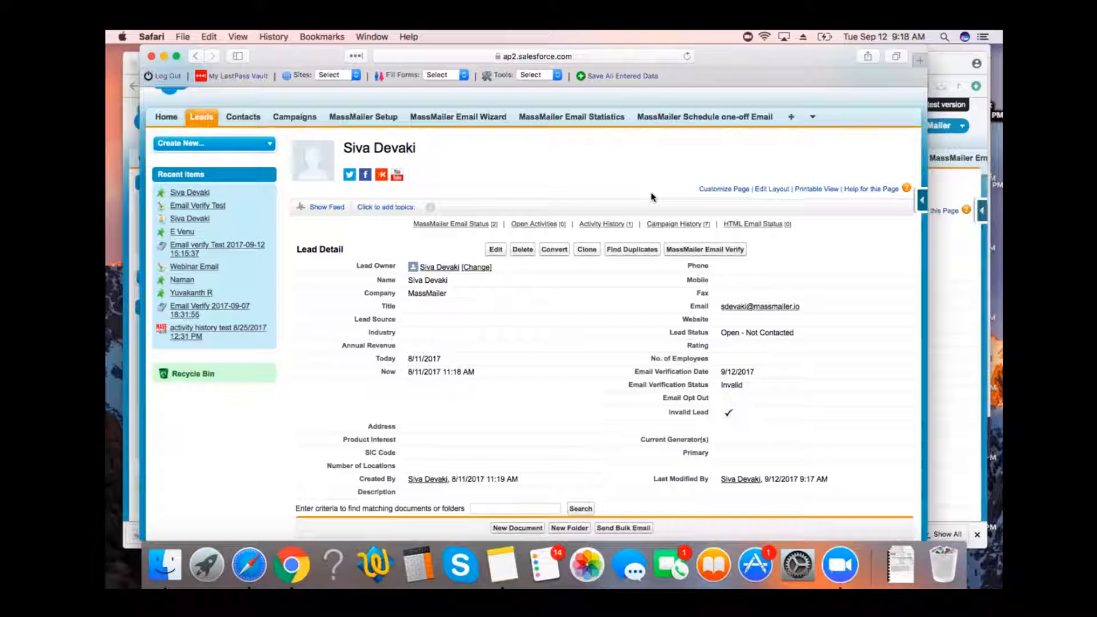
{"action": "scroll", "coordinate": [650, 192], "scroll_direction": "up", "scroll_amount": 2}
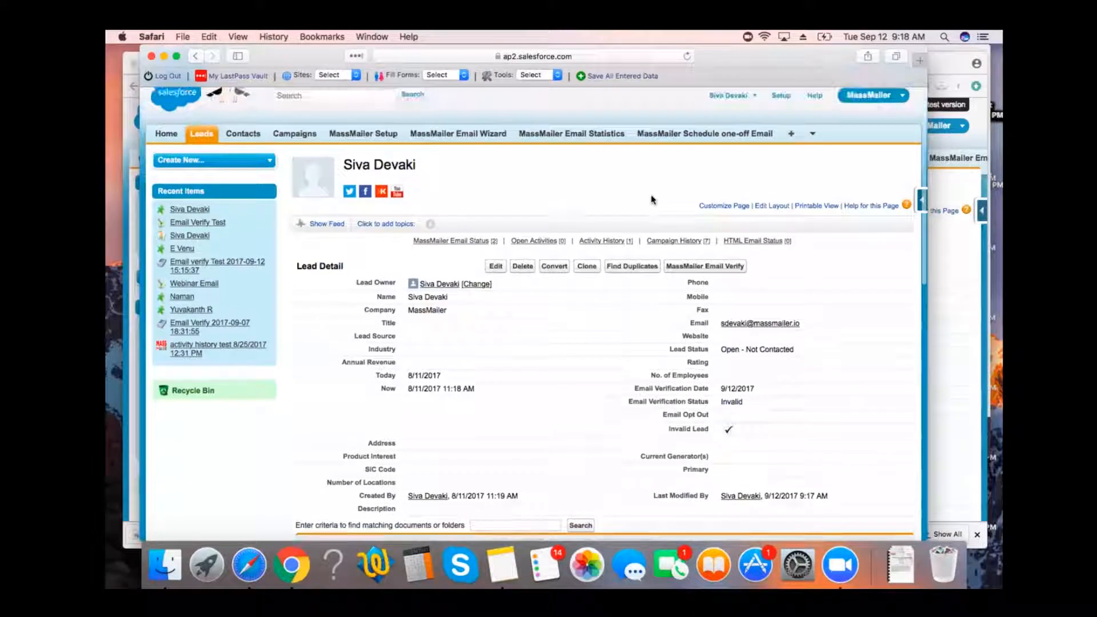
Open the first recently viewed contact and review its Email Verification Date, Email Verification Status and Invalid Contact fields.
{"action": "left_click", "coordinate": [244, 149]}
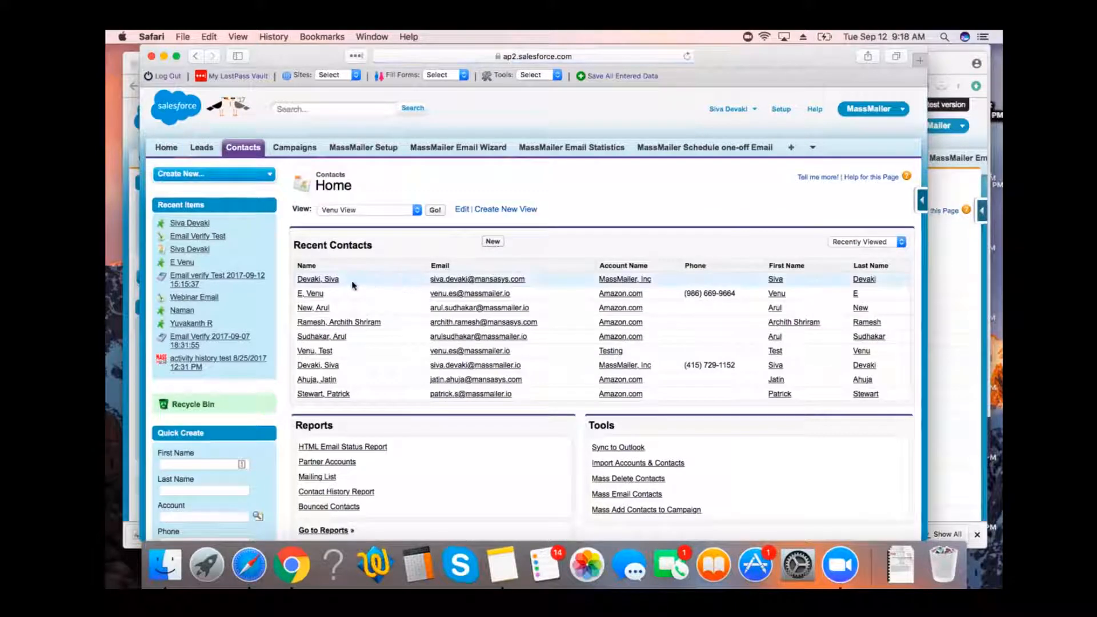
{"action": "left_click", "coordinate": [330, 280]}
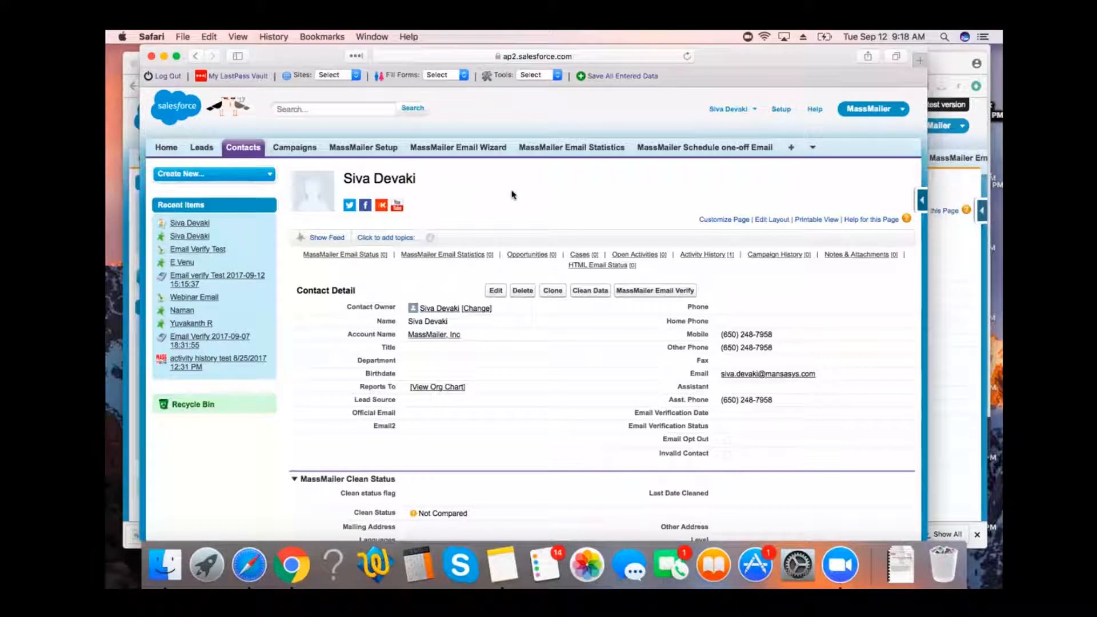
{"action": "scroll", "coordinate": [627, 366], "scroll_direction": "down", "scroll_amount": 1}
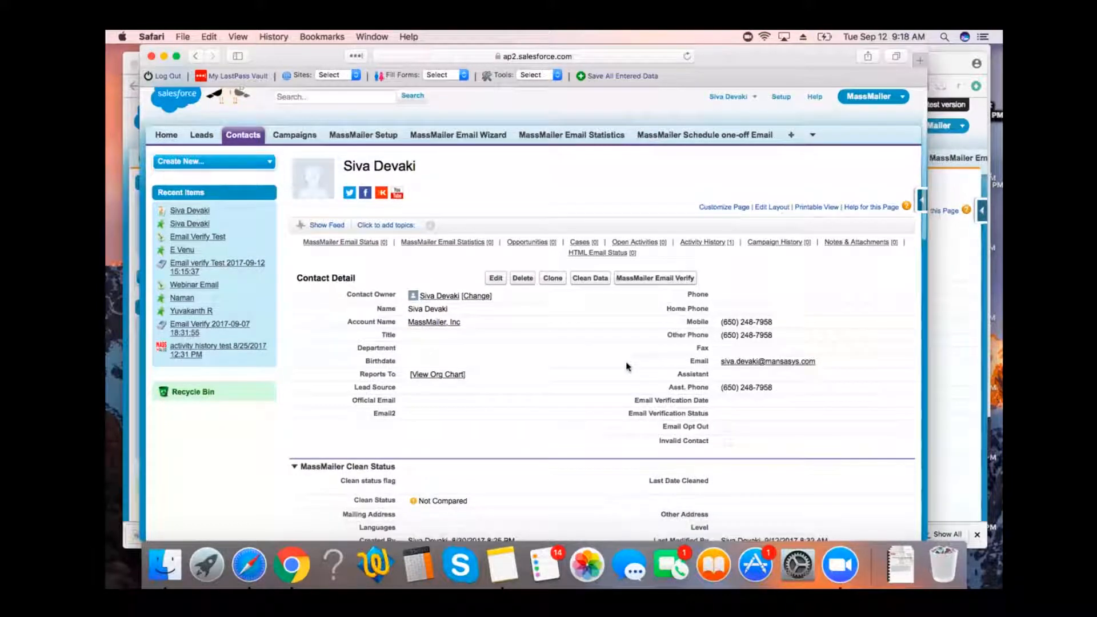
{"action": "scroll", "coordinate": [732, 383], "scroll_direction": "down", "scroll_amount": 2}
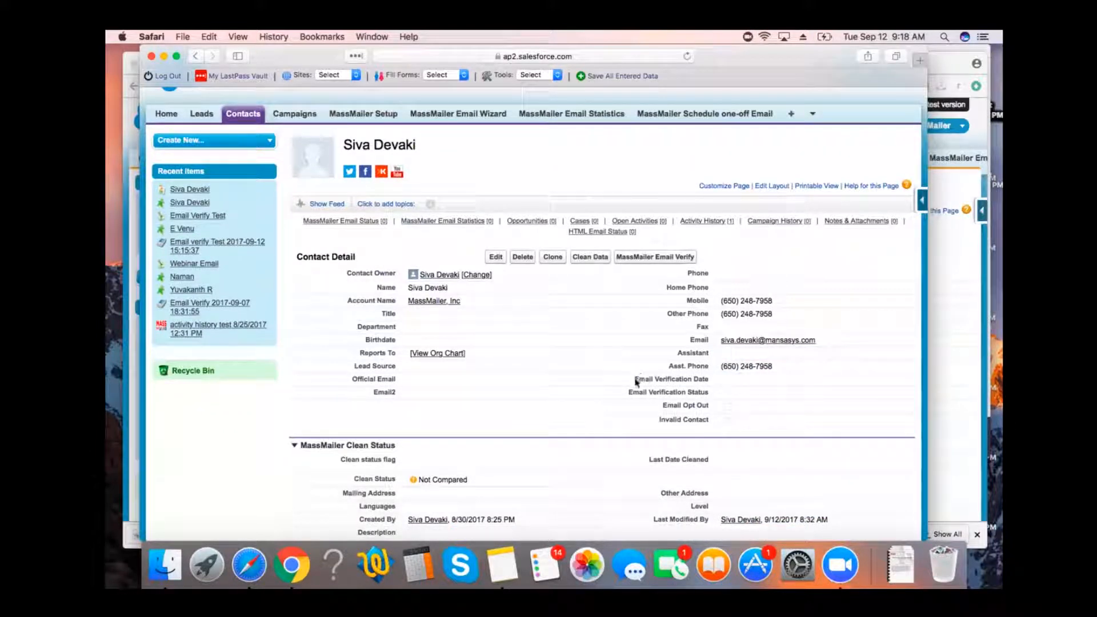
{"action": "left_click_drag", "start_coordinate": [635, 379], "coordinate": [709, 379]}
{"action": "left_click_drag", "start_coordinate": [629, 392], "coordinate": [707, 389]}
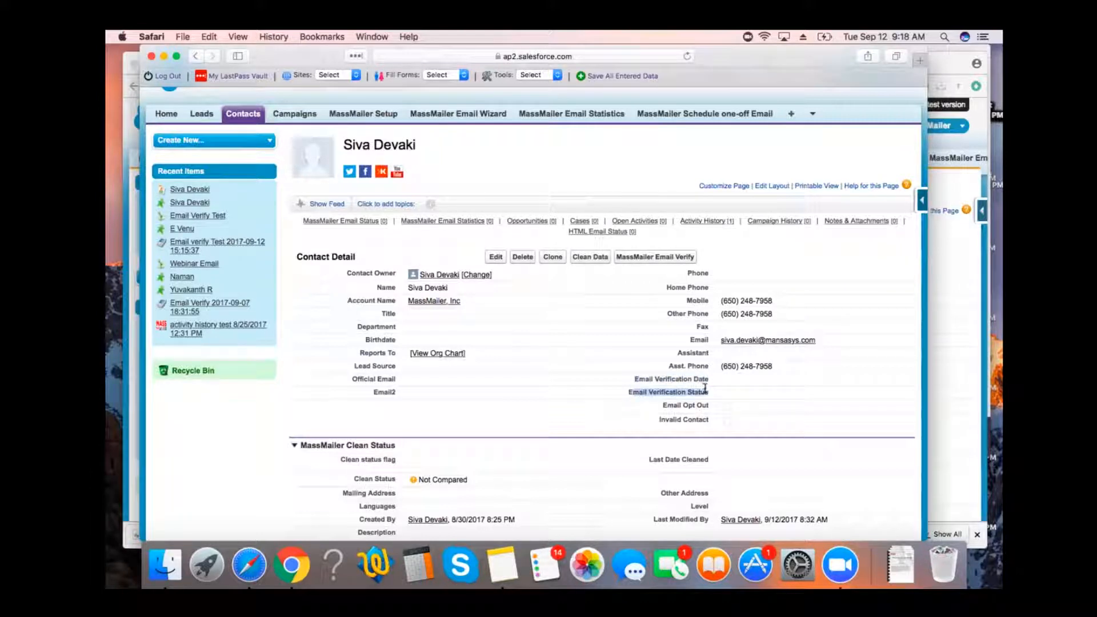
{"action": "left_click", "coordinate": [664, 417]}
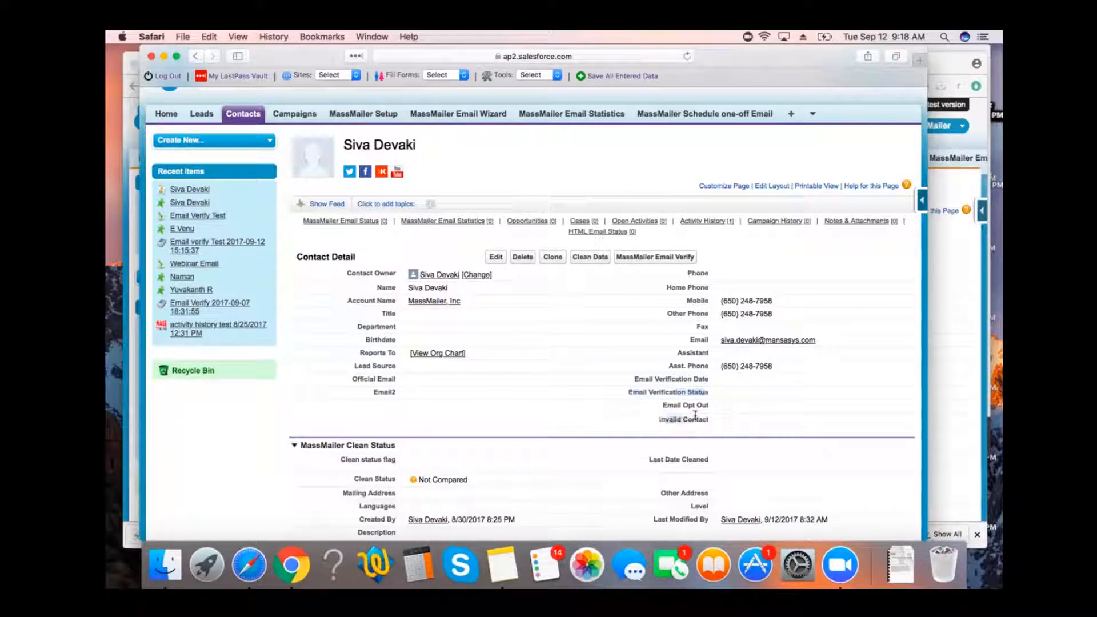
Verify the contact's email address with MassMailer Email Verify and check its email verification fields.
{"action": "left_click", "coordinate": [661, 258]}
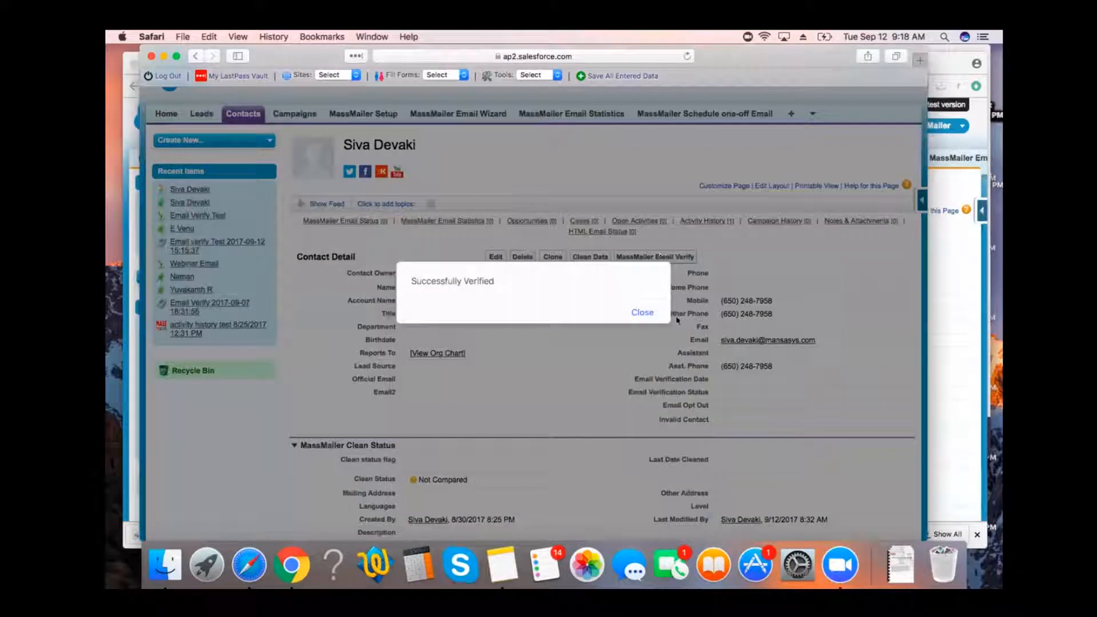
{"action": "left_click", "coordinate": [642, 313]}
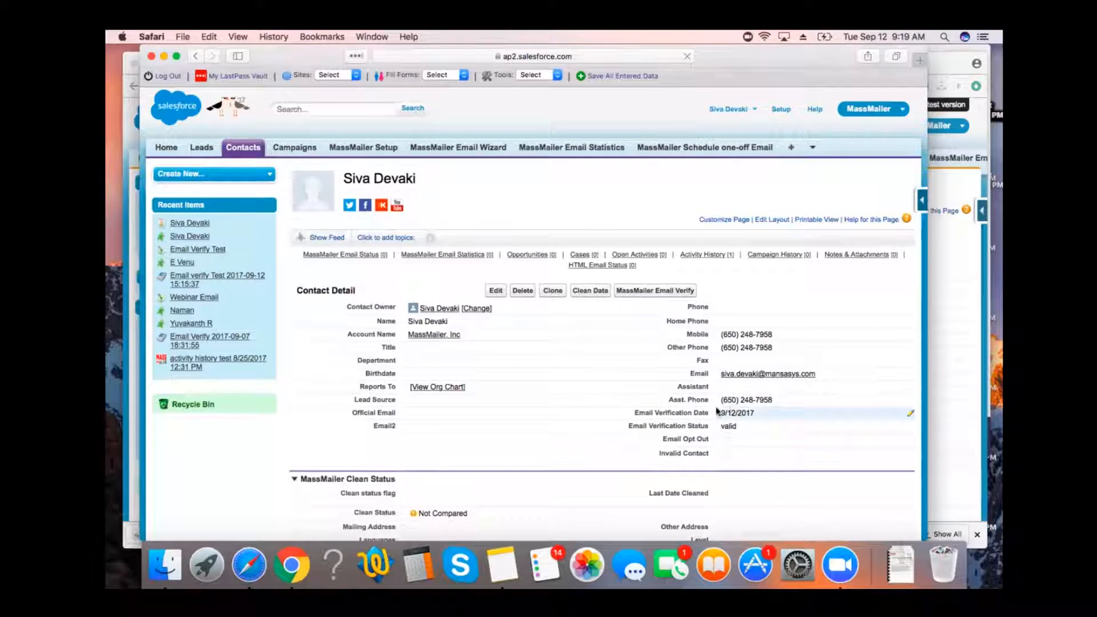
{"action": "scroll", "coordinate": [736, 404], "scroll_direction": "down", "scroll_amount": 1}
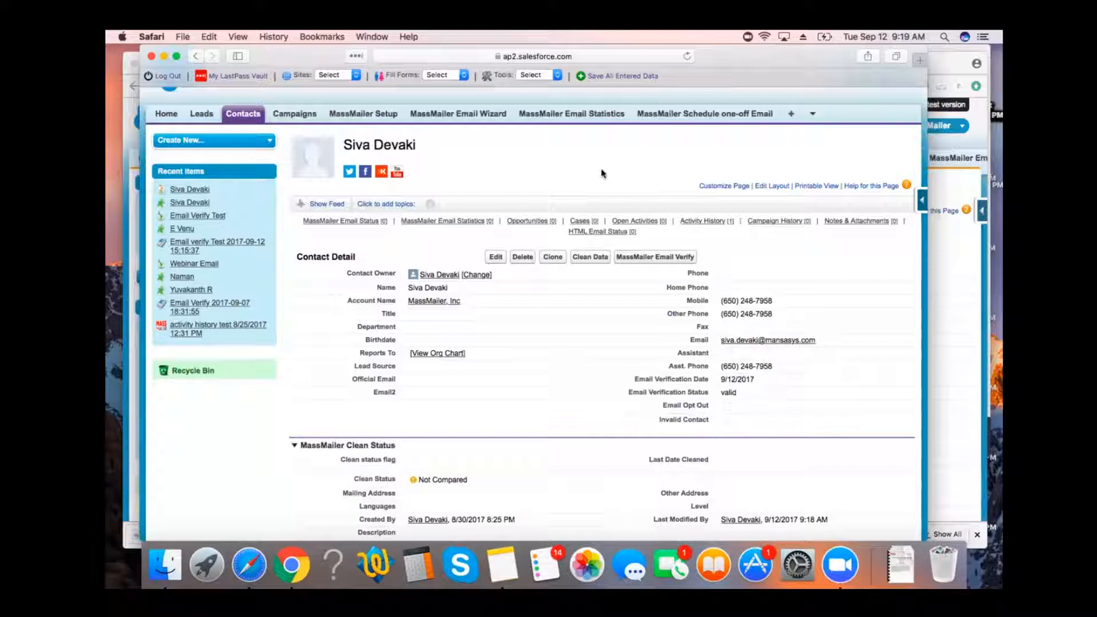
{"action": "scroll", "coordinate": [601, 173], "scroll_direction": "up", "scroll_amount": 1}
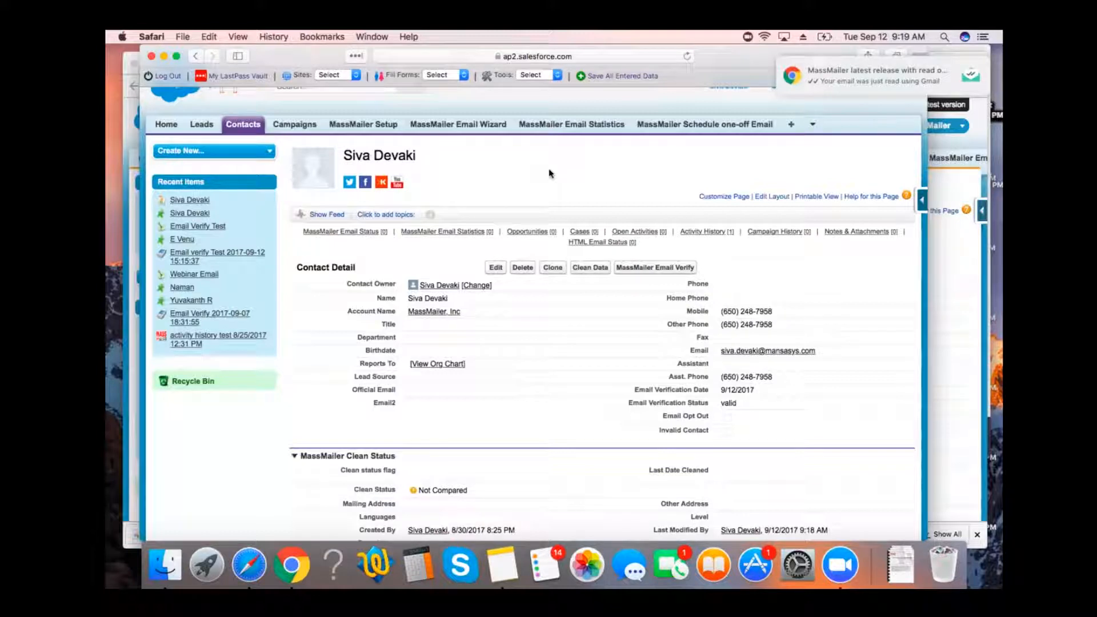
Switch to the Salesforce window in Chrome and create a campaign named "Sept Email Verify Campaign".
{"action": "key", "text": "super+Tab"}
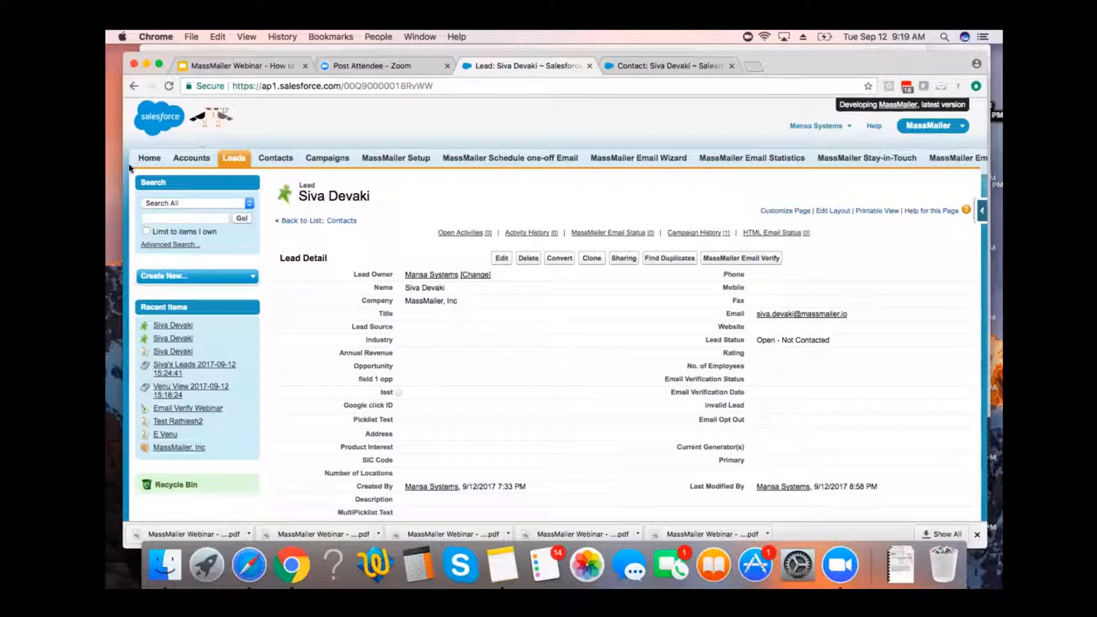
{"action": "left_click_drag", "start_coordinate": [121, 168], "coordinate": [108, 168]}
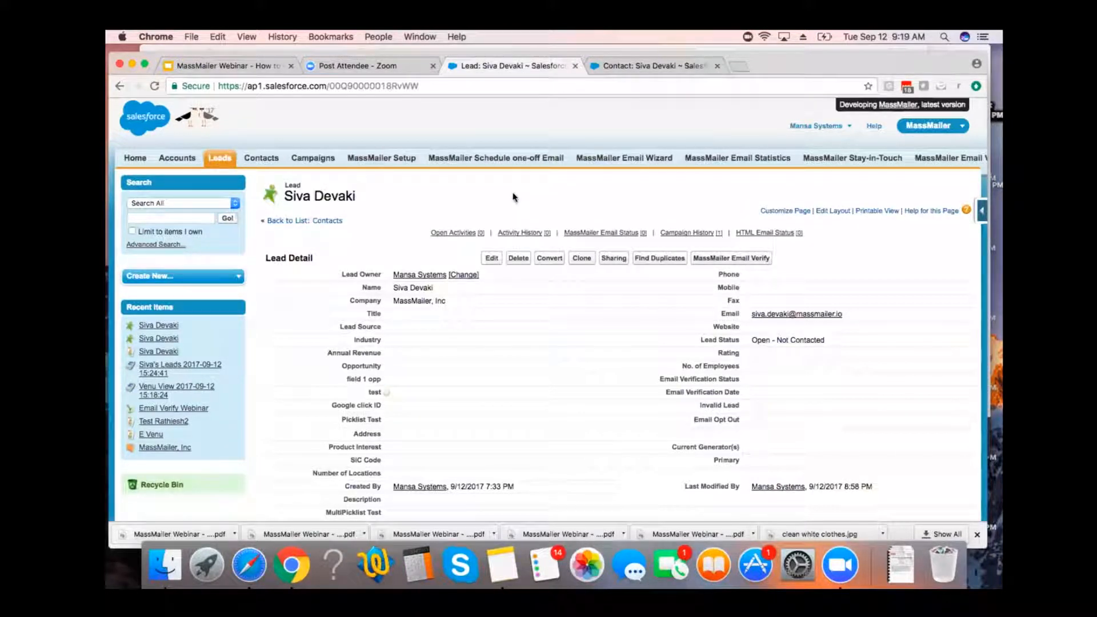
{"action": "left_click", "coordinate": [309, 165]}
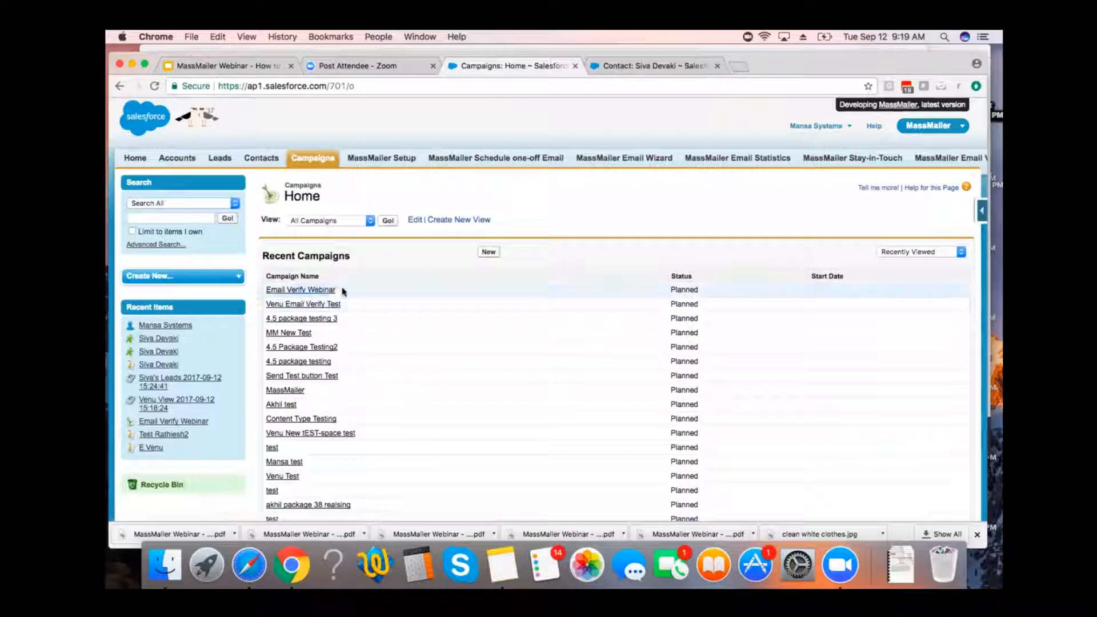
{"action": "left_click", "coordinate": [486, 253]}
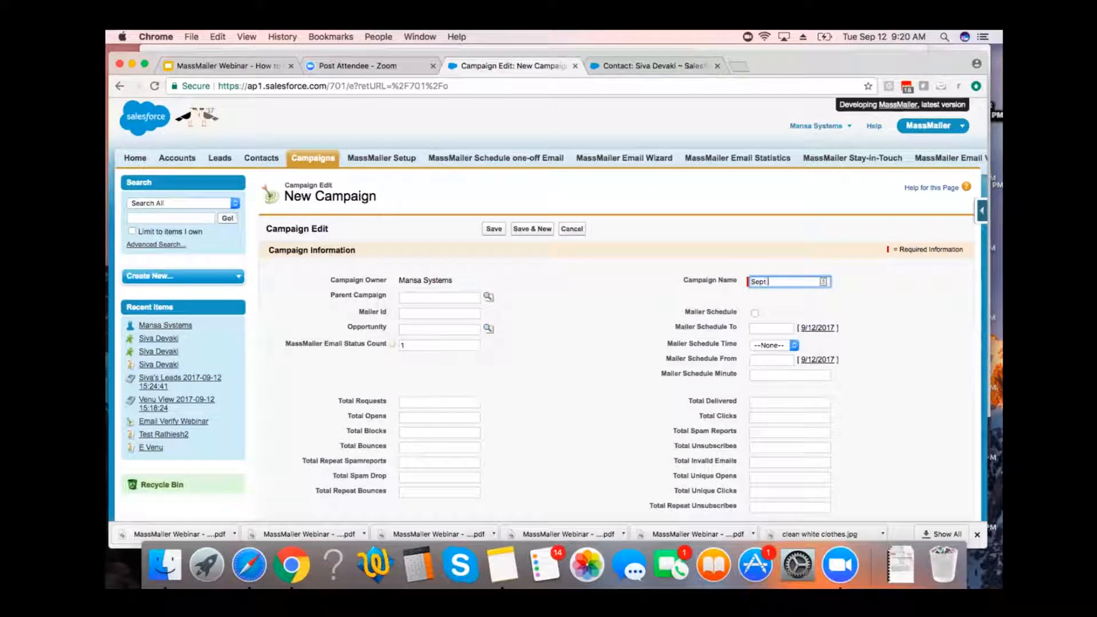
{"action": "type", "text": "Email Verify Campaign"}
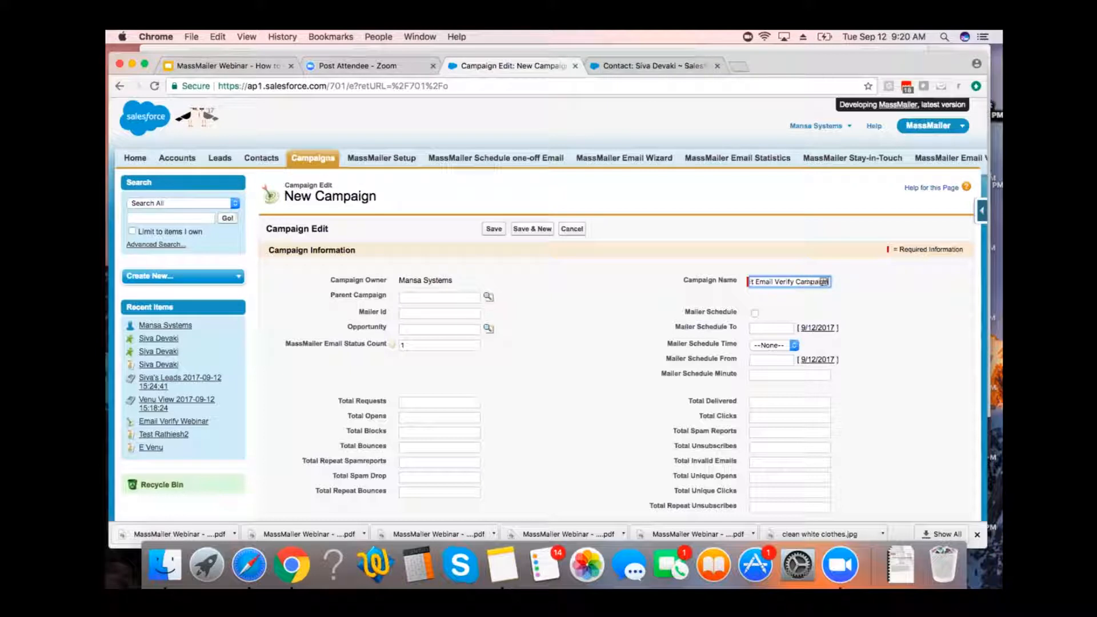
{"action": "left_click", "coordinate": [669, 390]}
{"action": "scroll", "coordinate": [583, 355], "scroll_direction": "down", "scroll_amount": 2}
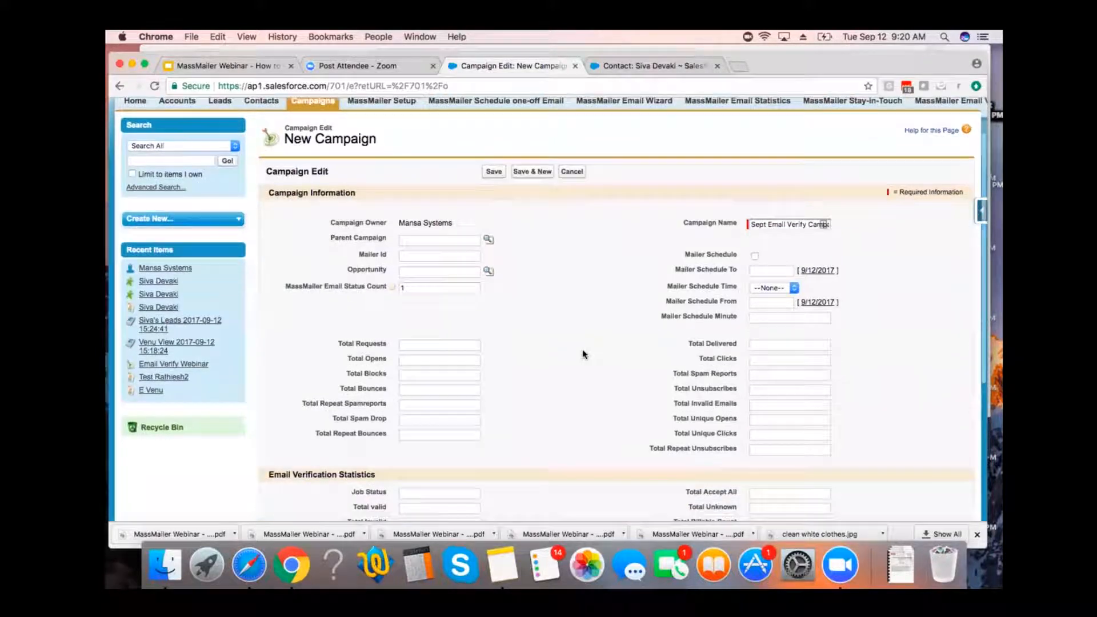
{"action": "scroll", "coordinate": [582, 355], "scroll_direction": "up", "scroll_amount": 2}
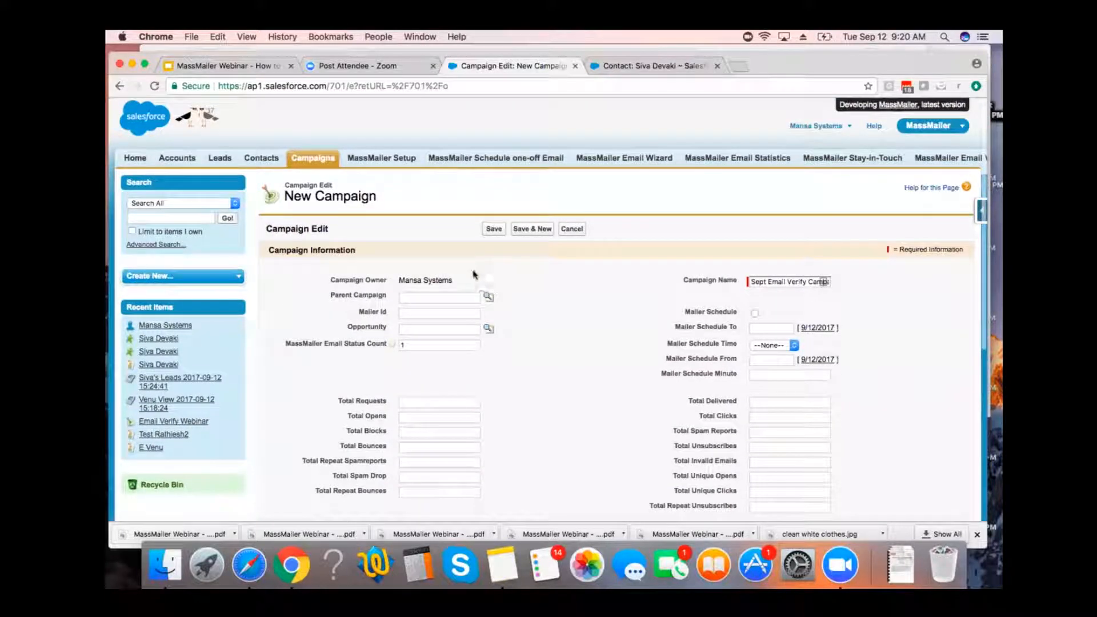
{"action": "left_click", "coordinate": [494, 234]}
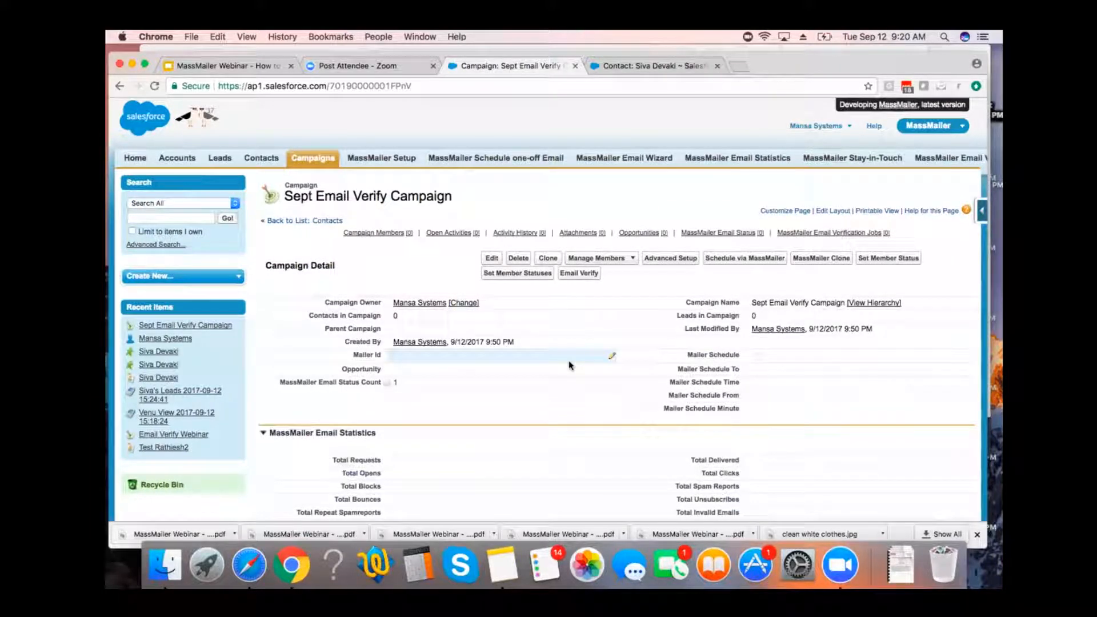
Review the new campaign's email and verification statistics sections and its member status values, returning to the campaign record.
{"action": "scroll", "coordinate": [569, 364], "scroll_direction": "down", "scroll_amount": 1}
{"action": "scroll", "coordinate": [569, 365], "scroll_direction": "up", "scroll_amount": 1}
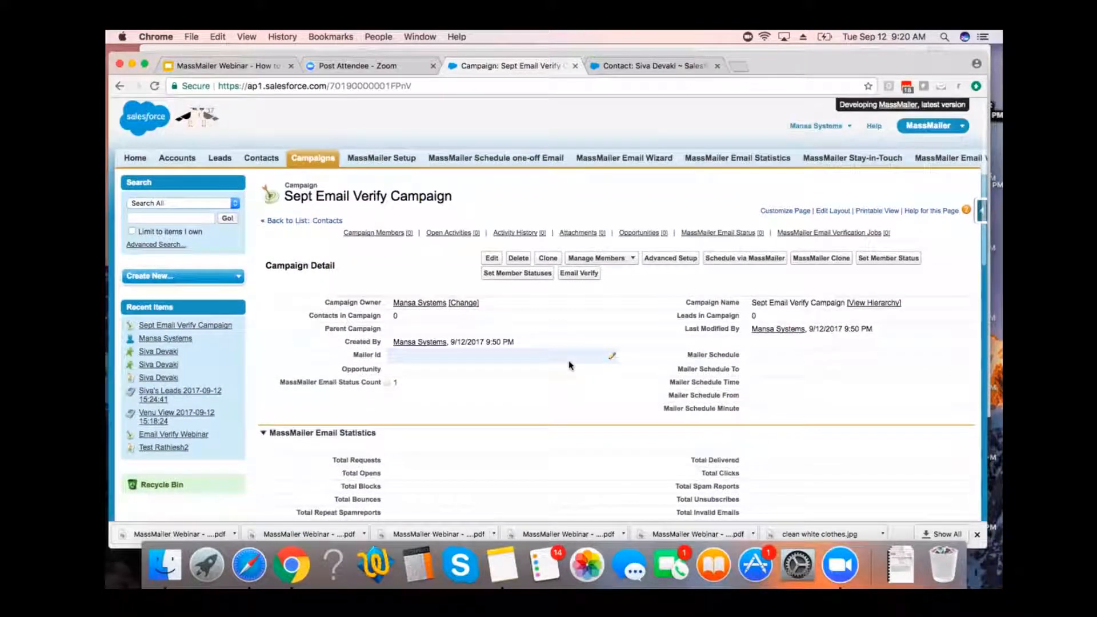
{"action": "scroll", "coordinate": [569, 365], "scroll_direction": "down", "scroll_amount": 4}
{"action": "scroll", "coordinate": [569, 364], "scroll_direction": "down", "scroll_amount": 3}
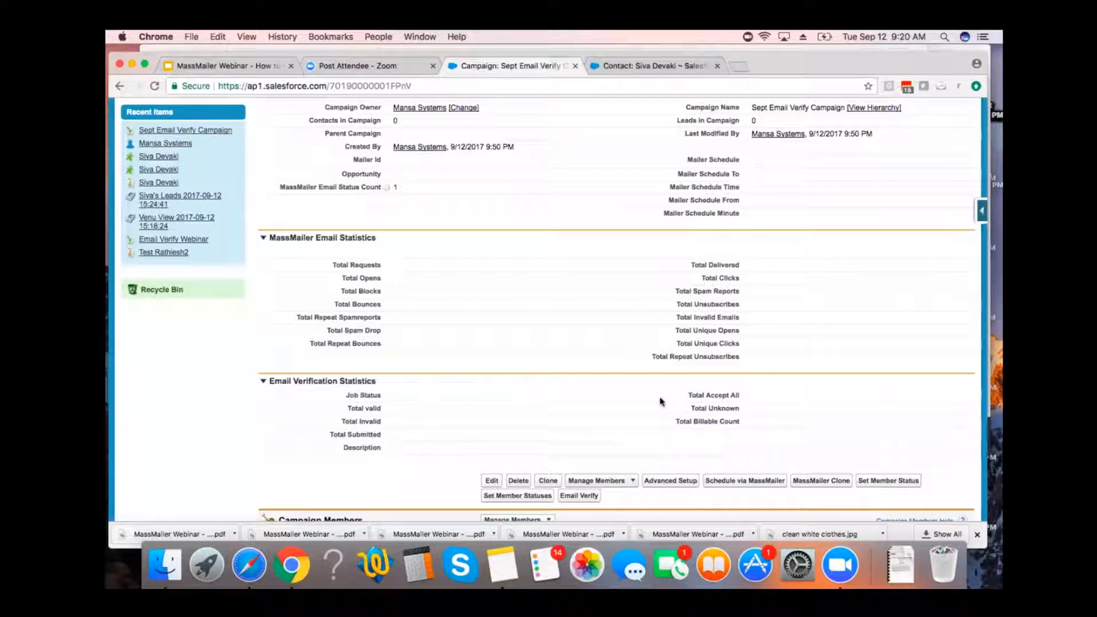
{"action": "scroll", "coordinate": [660, 402], "scroll_direction": "up", "scroll_amount": 5}
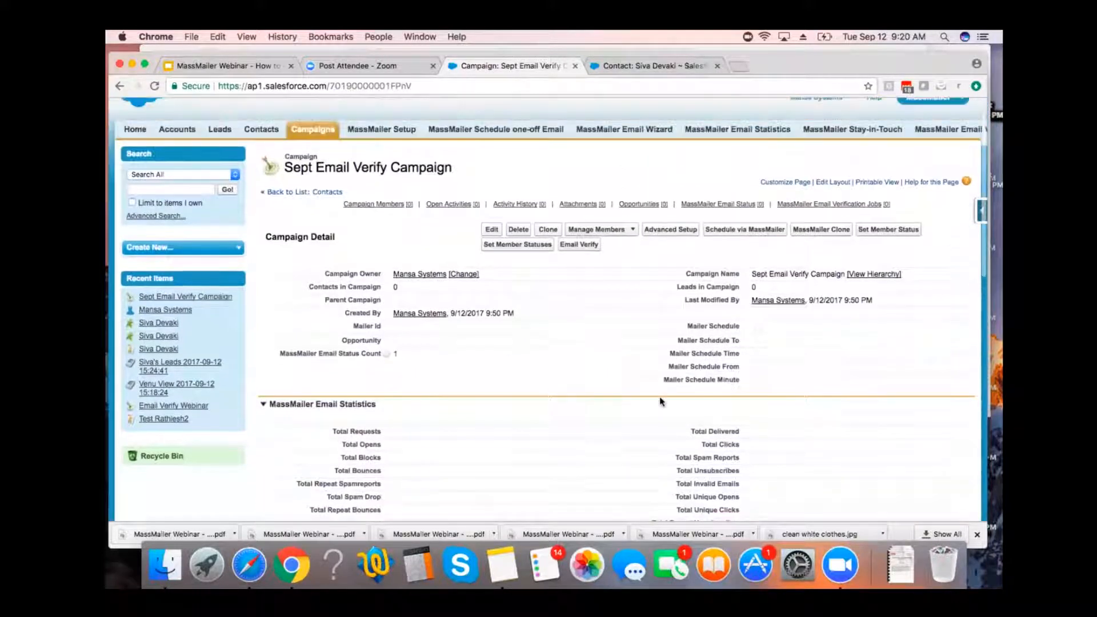
{"action": "scroll", "coordinate": [663, 401], "scroll_direction": "up", "scroll_amount": 1}
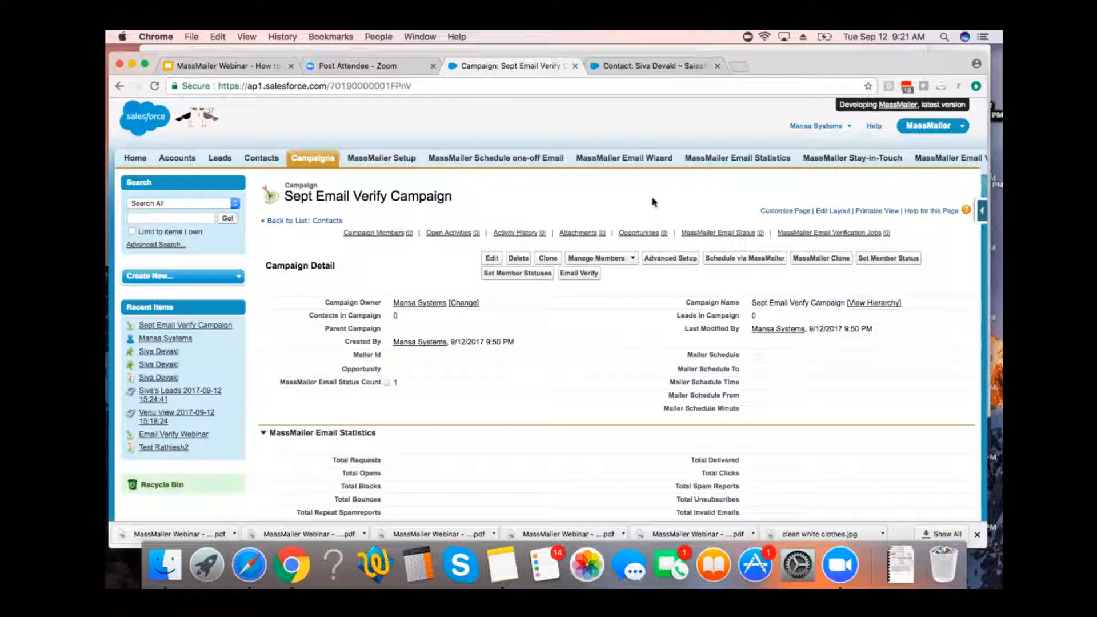
{"action": "left_click", "coordinate": [673, 260]}
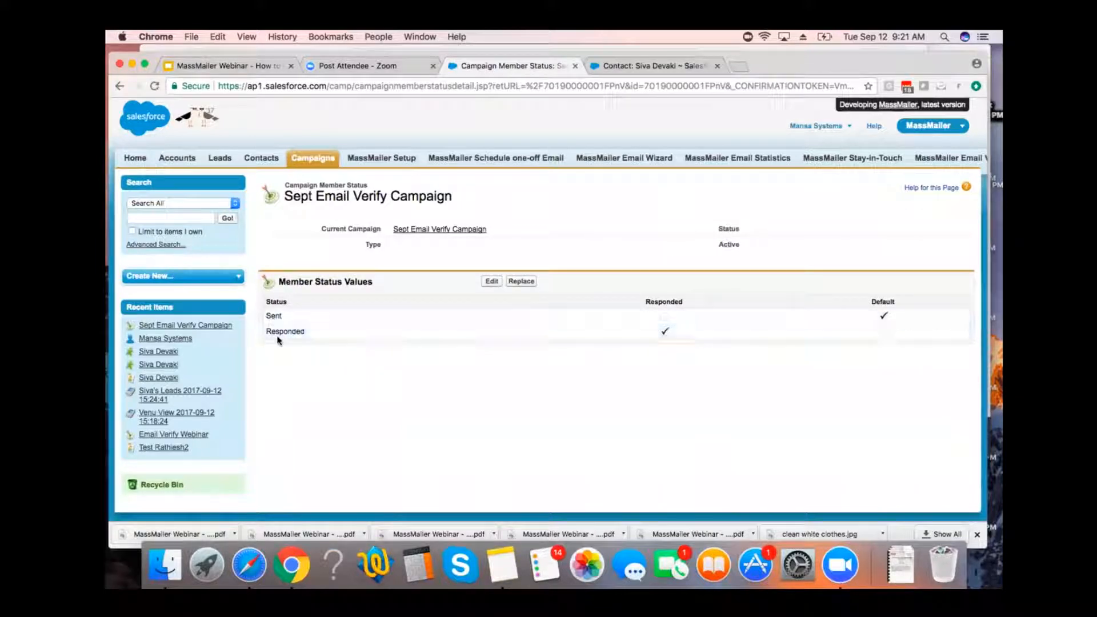
{"action": "left_click", "coordinate": [451, 229]}
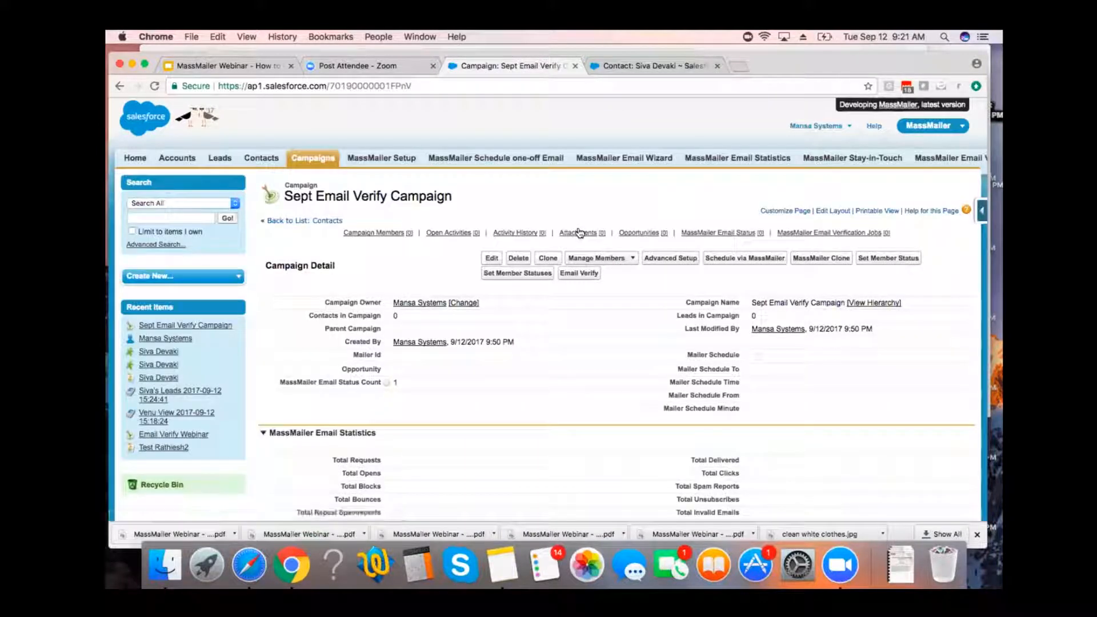
Run Set Member Status on the campaign and open its member status values for editing.
{"action": "left_click", "coordinate": [881, 261]}
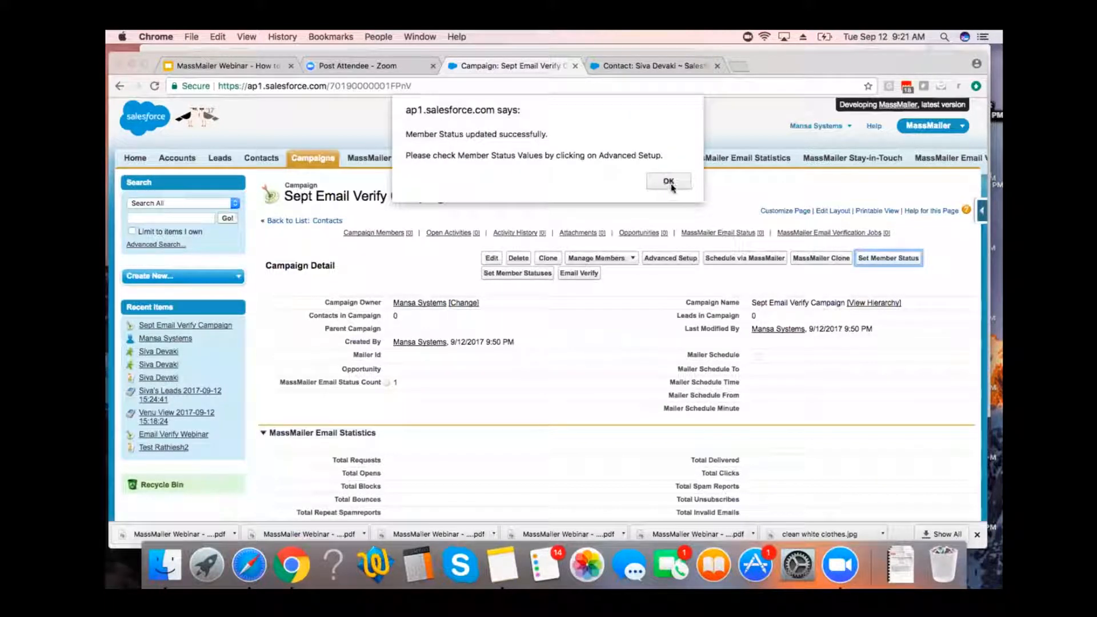
{"action": "left_click", "coordinate": [670, 183]}
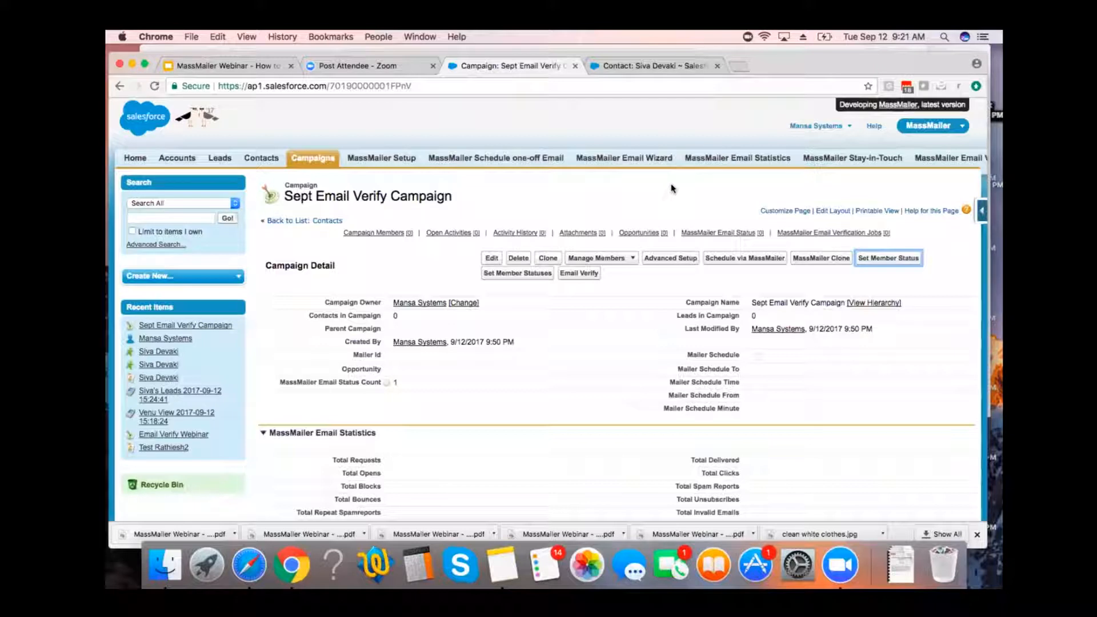
{"action": "left_click", "coordinate": [678, 259]}
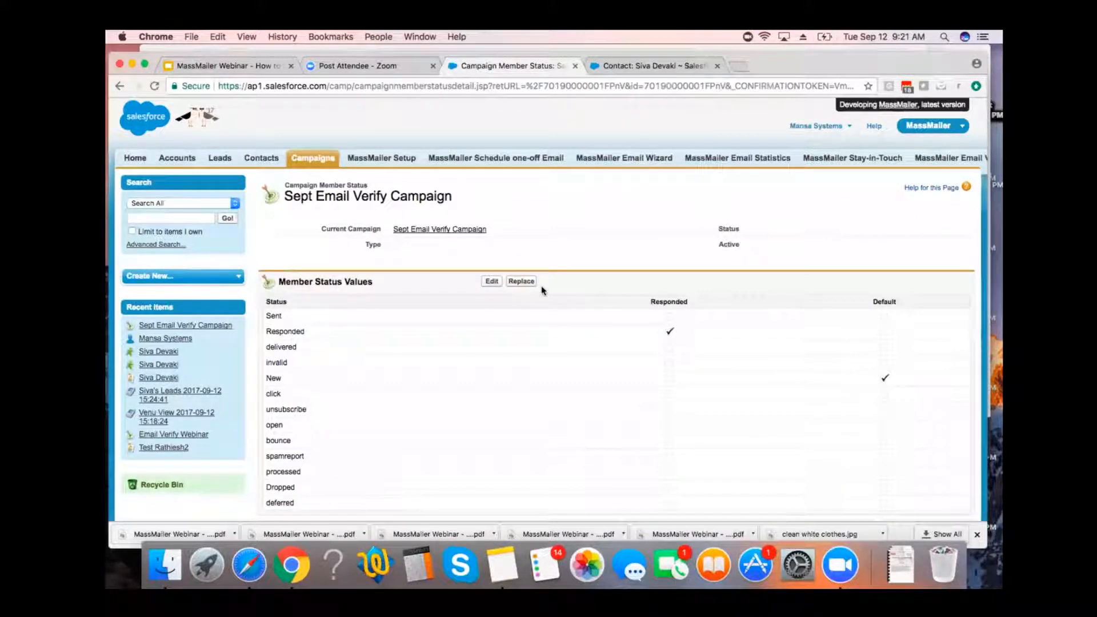
{"action": "scroll", "coordinate": [541, 290], "scroll_direction": "down", "scroll_amount": 2}
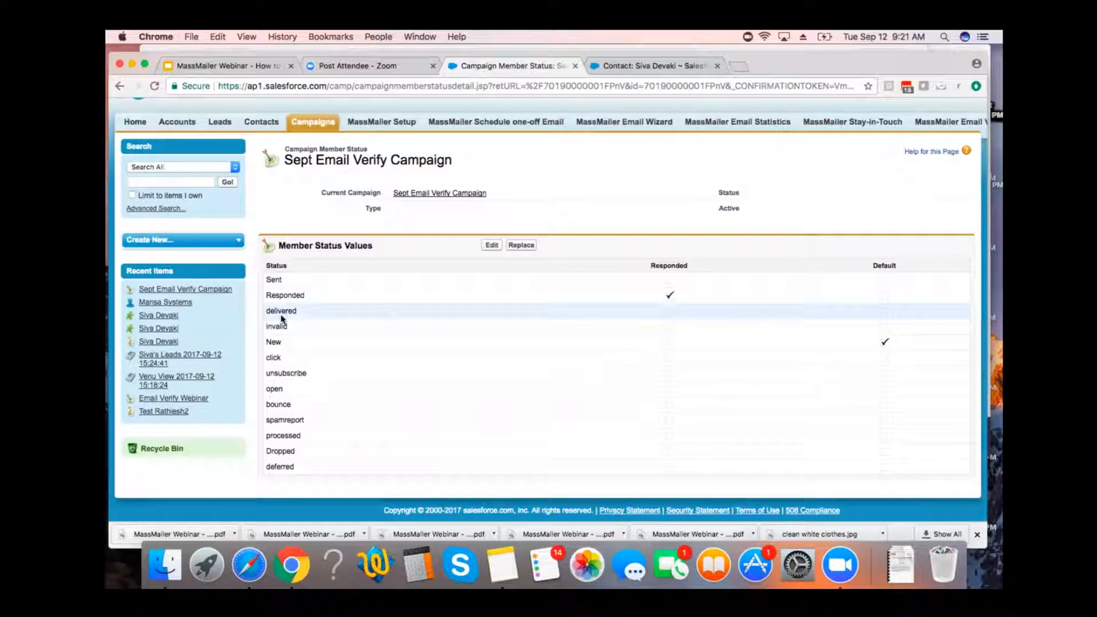
{"action": "left_click", "coordinate": [491, 246]}
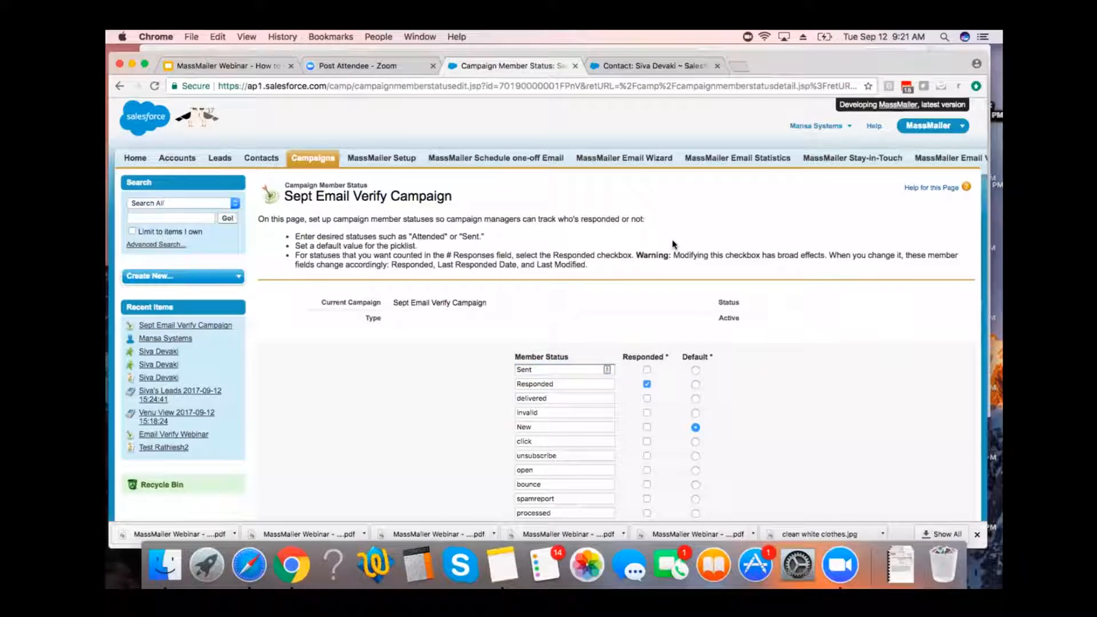
Mark only the click, unsubscribe and open member statuses as responded, save the changes, and return to the campaign record.
{"action": "scroll", "coordinate": [672, 244], "scroll_direction": "down", "scroll_amount": 5}
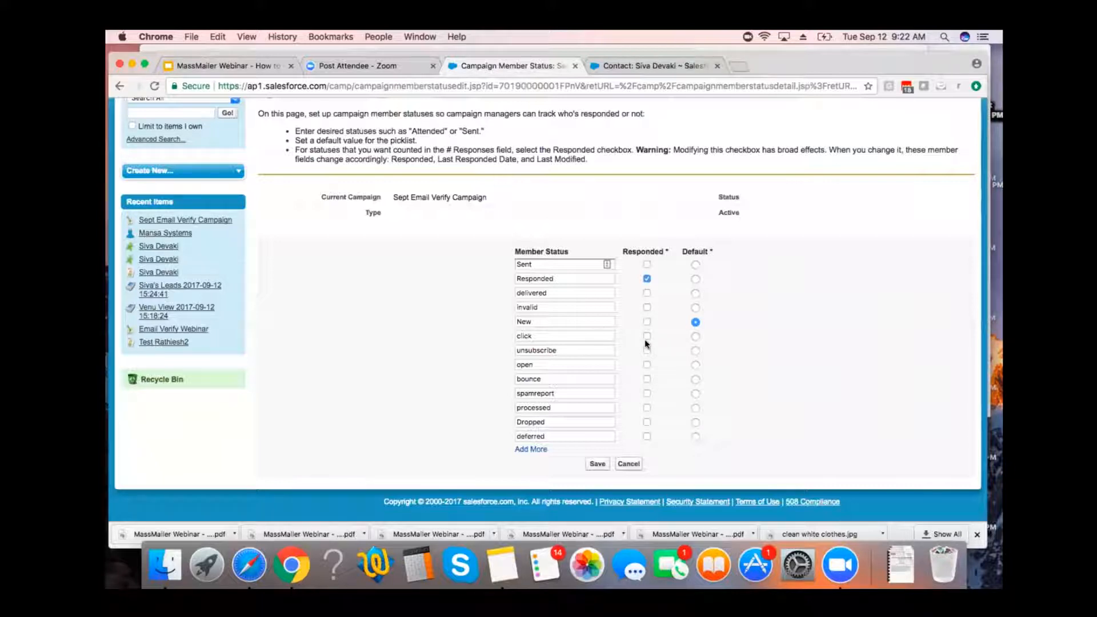
{"action": "left_click", "coordinate": [646, 336]}
{"action": "left_click", "coordinate": [647, 351]}
{"action": "left_click", "coordinate": [597, 463]}
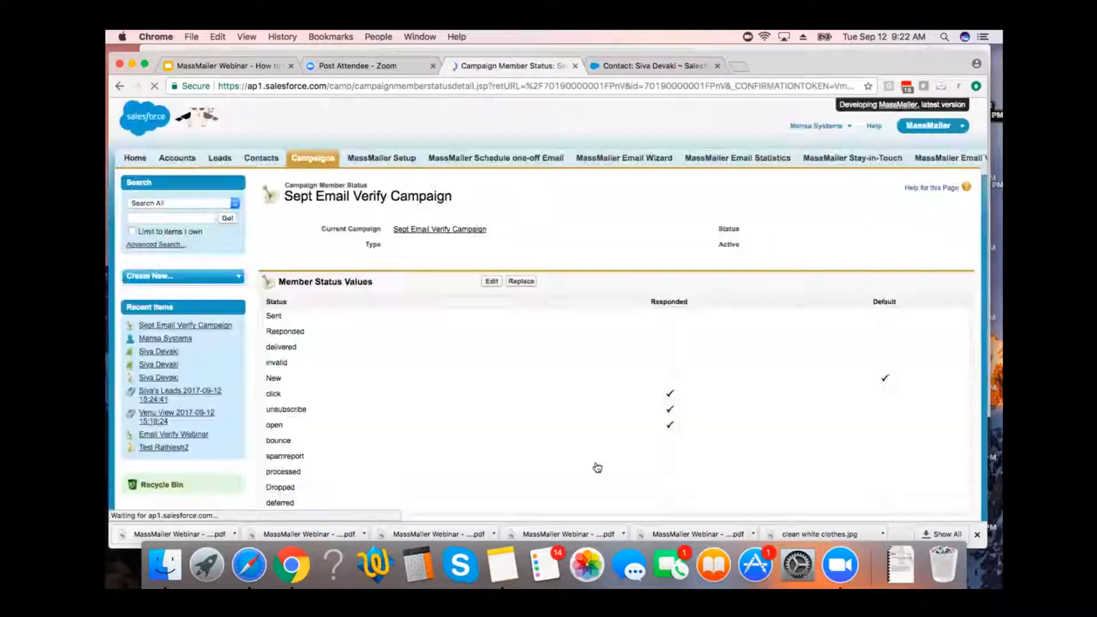
{"action": "left_click", "coordinate": [468, 230]}
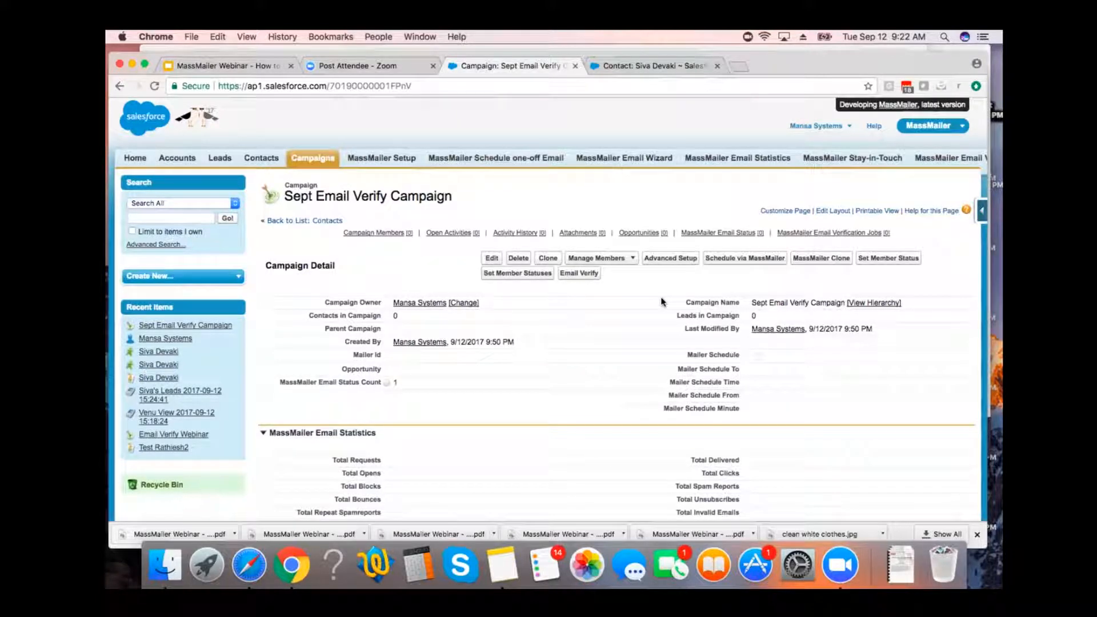
Start adding campaign members by search and find leads whose Name contains the person's first name.
{"action": "left_click", "coordinate": [633, 260]}
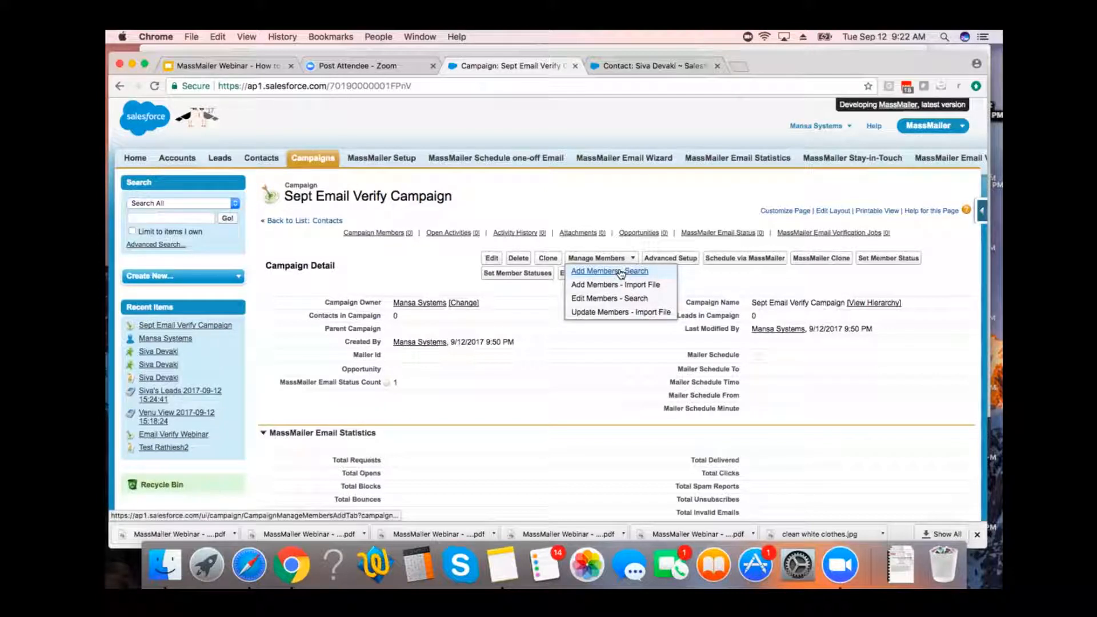
{"action": "left_click", "coordinate": [621, 271]}
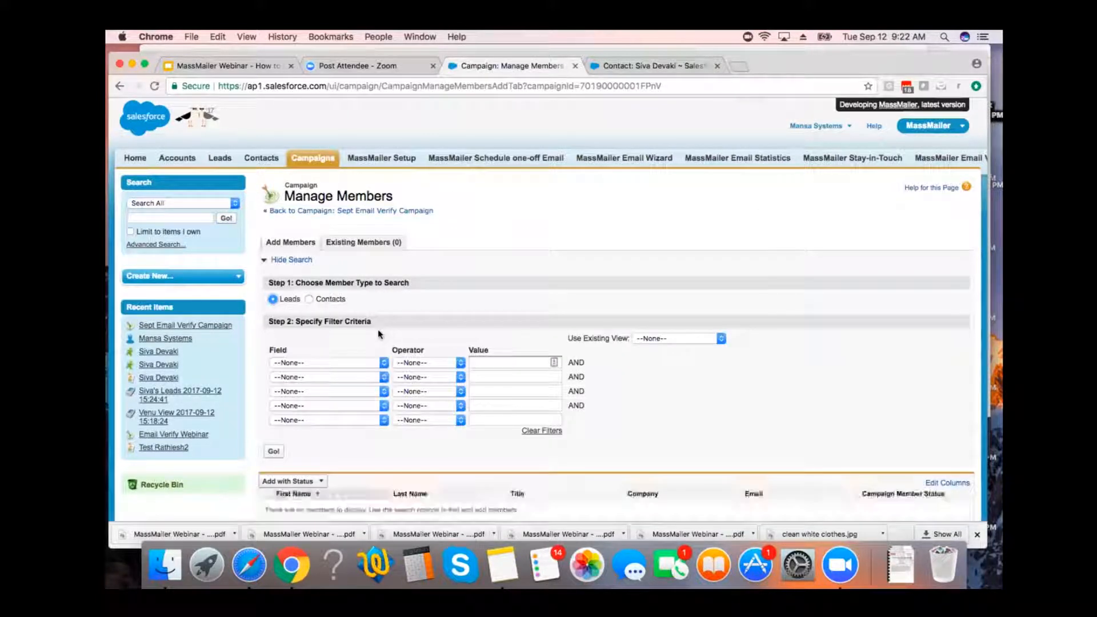
{"action": "left_click", "coordinate": [349, 366]}
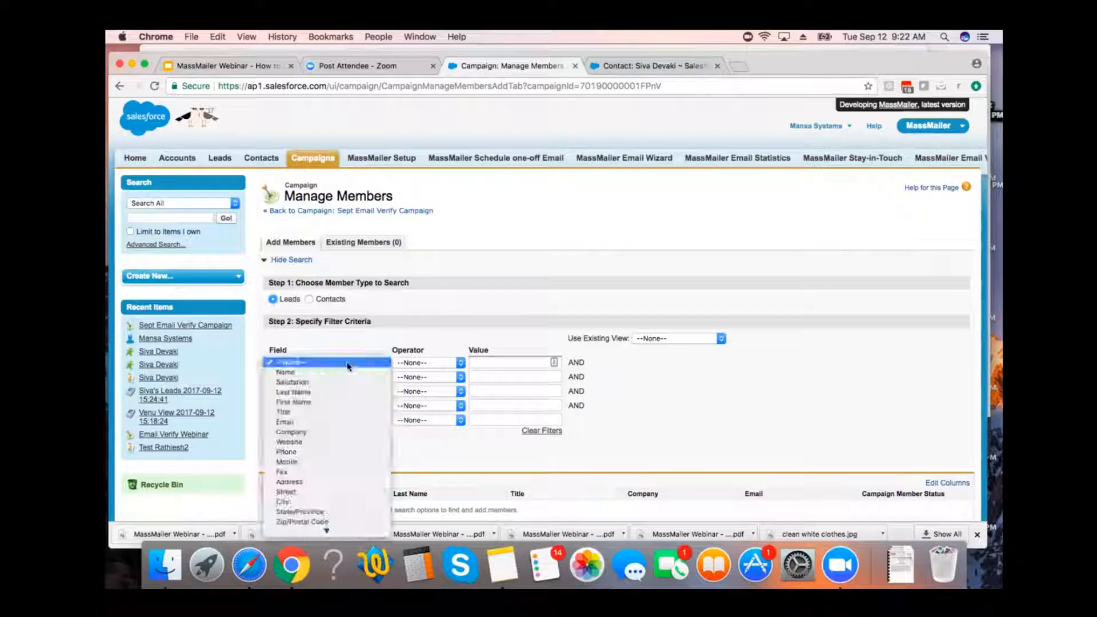
{"action": "left_click", "coordinate": [338, 372]}
{"action": "left_click", "coordinate": [428, 362]}
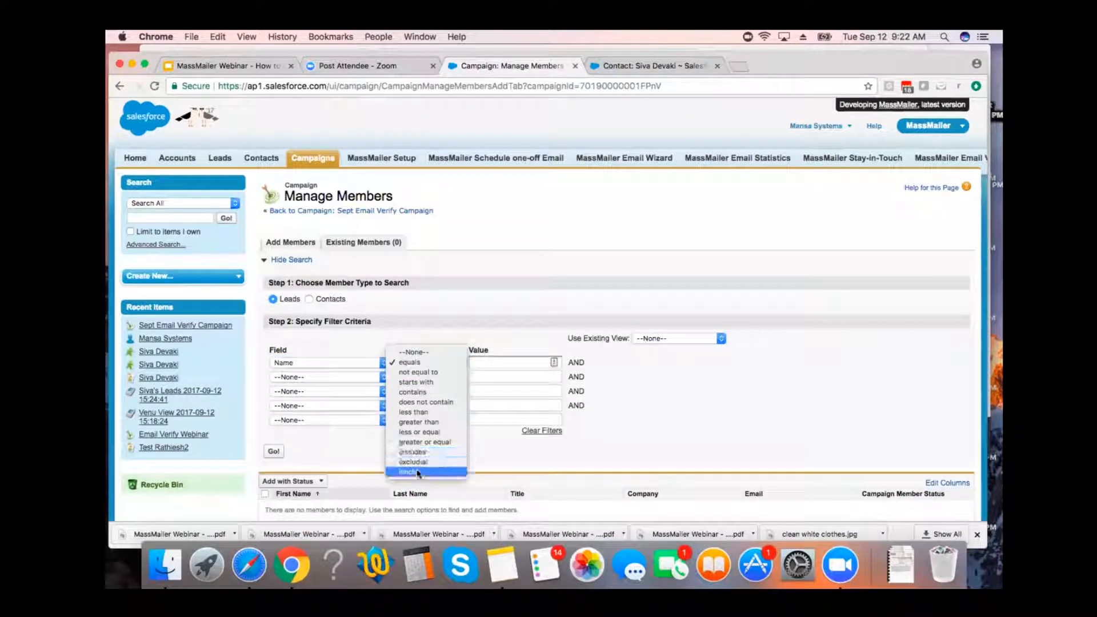
{"action": "left_click", "coordinate": [423, 395]}
{"action": "left_click", "coordinate": [489, 362]}
{"action": "type", "text": "Si"}
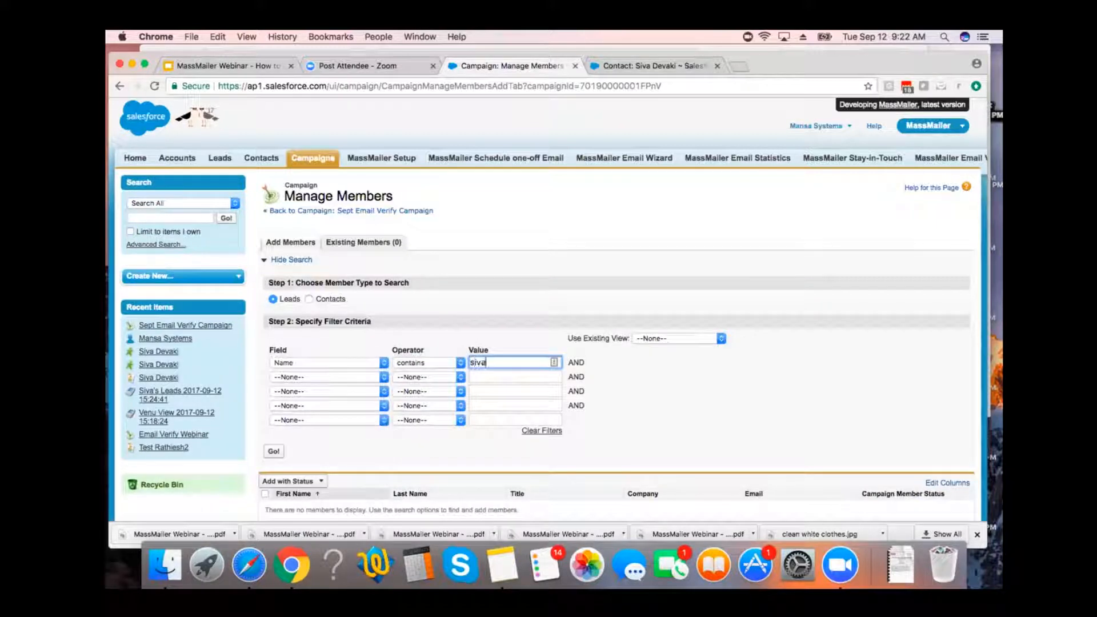
{"action": "left_click", "coordinate": [274, 451]}
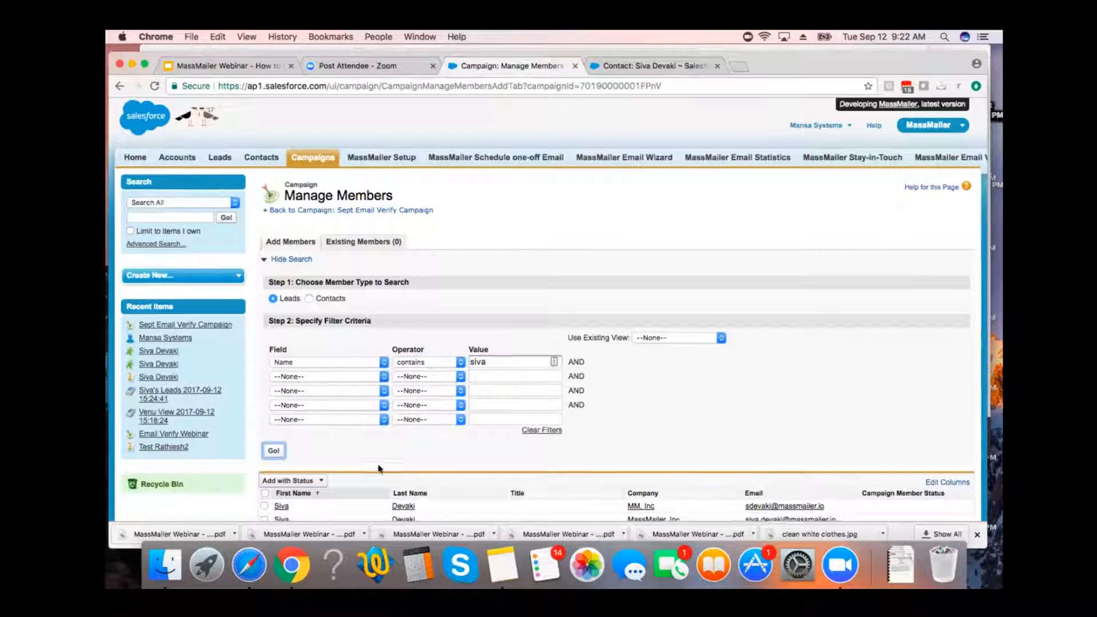
Add the matching lead from MassMailer, Inc to the campaign with the status New.
{"action": "scroll", "coordinate": [378, 468], "scroll_direction": "down", "scroll_amount": 2}
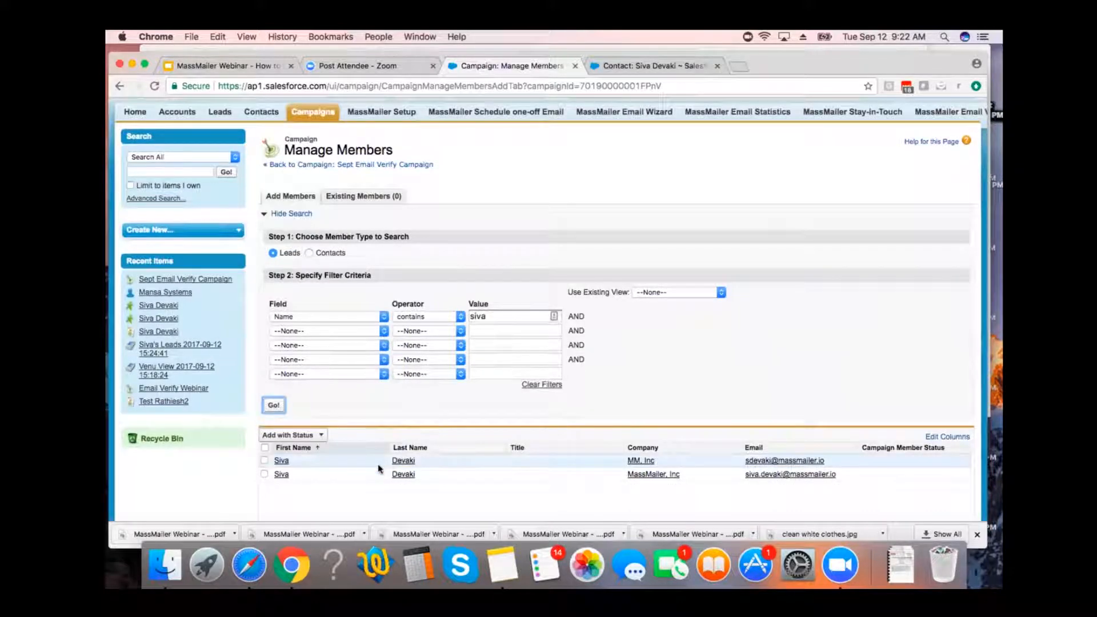
{"action": "scroll", "coordinate": [400, 463], "scroll_direction": "down", "scroll_amount": 1}
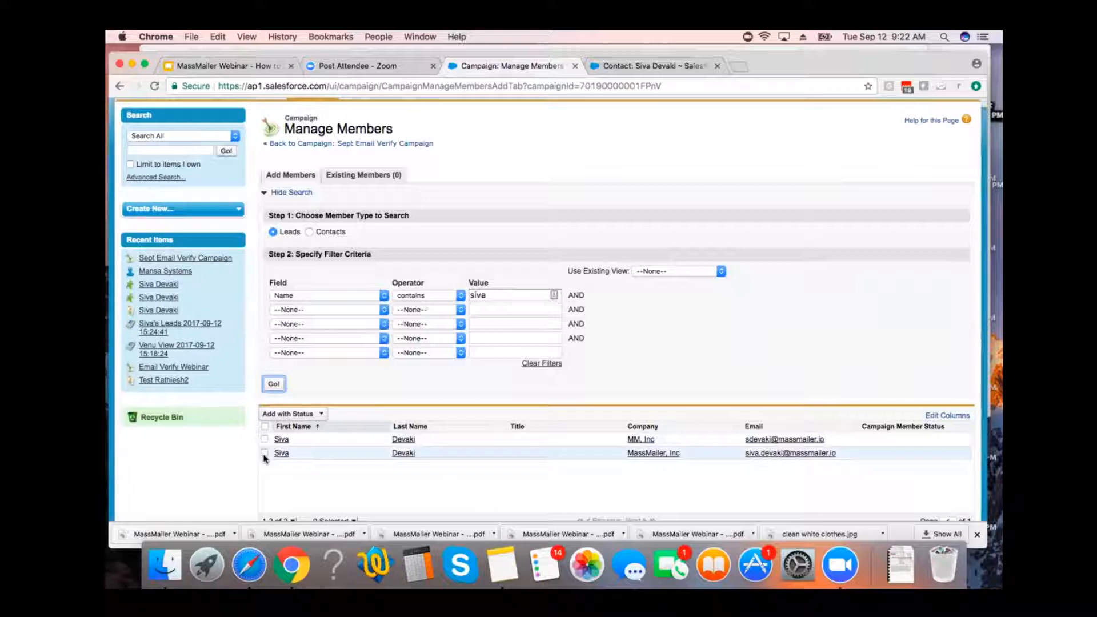
{"action": "scroll", "coordinate": [264, 456], "scroll_direction": "up", "scroll_amount": 3}
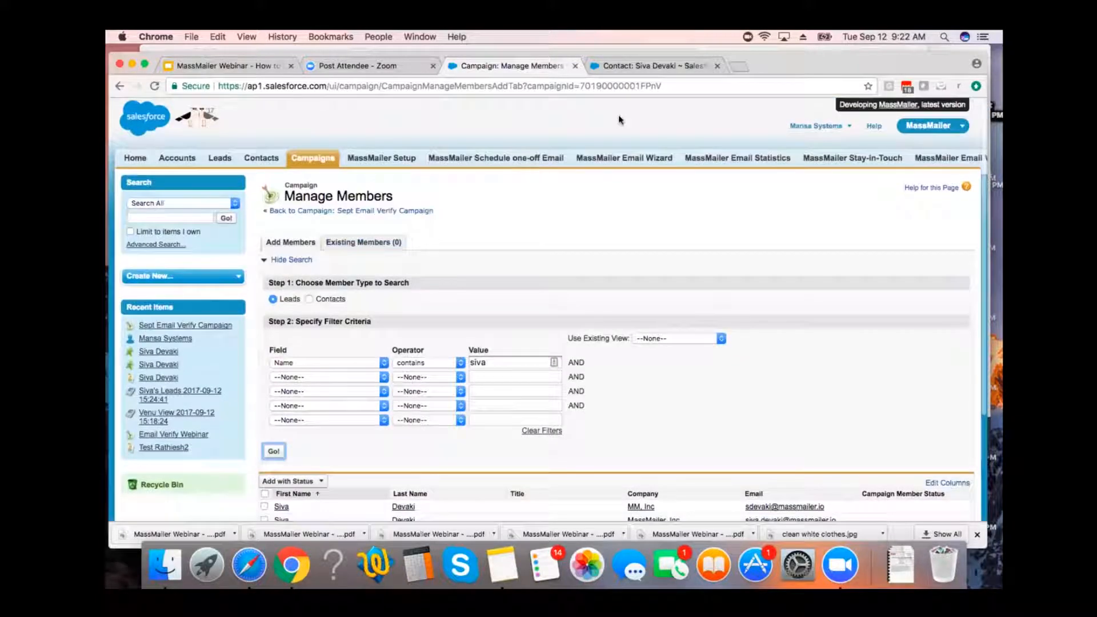
{"action": "left_click", "coordinate": [661, 67]}
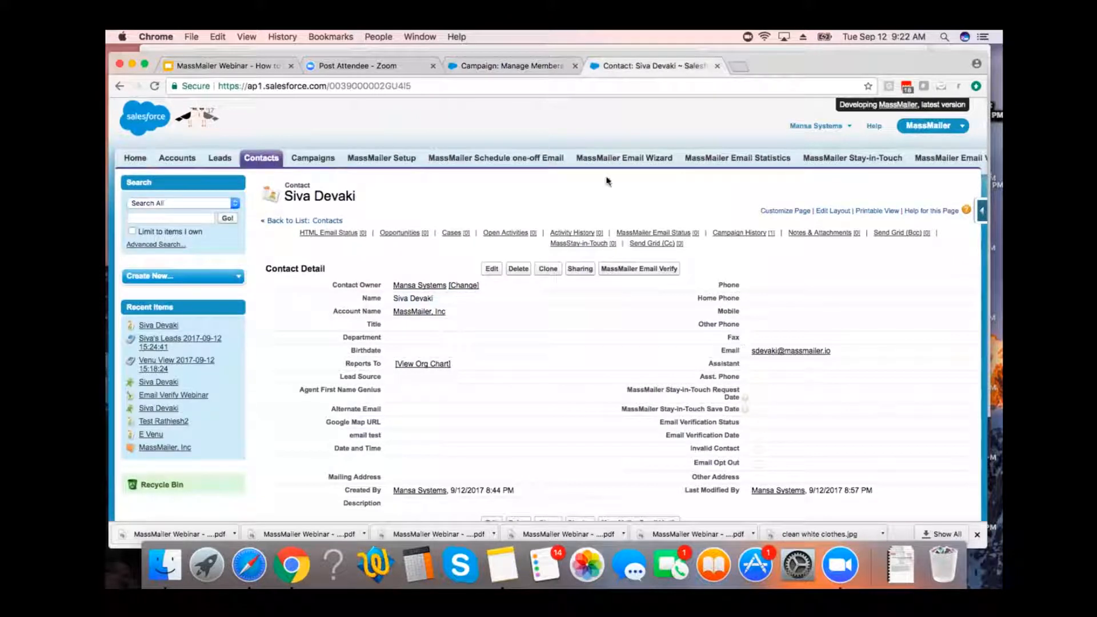
{"action": "left_click", "coordinate": [525, 66]}
{"action": "scroll", "coordinate": [568, 337], "scroll_direction": "down", "scroll_amount": 4}
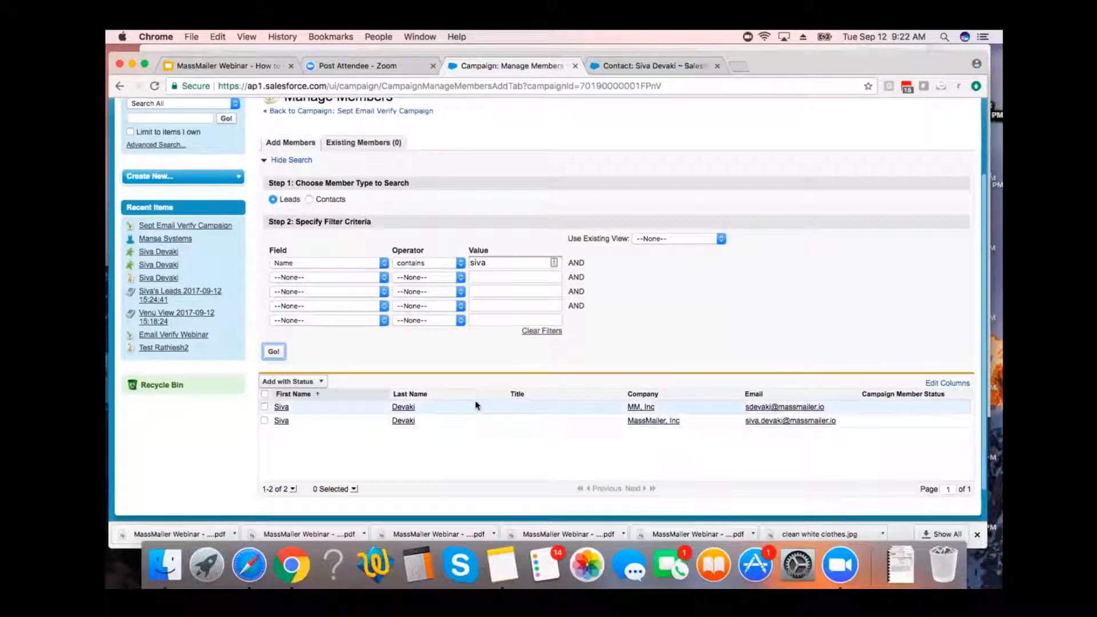
{"action": "left_click", "coordinate": [265, 421]}
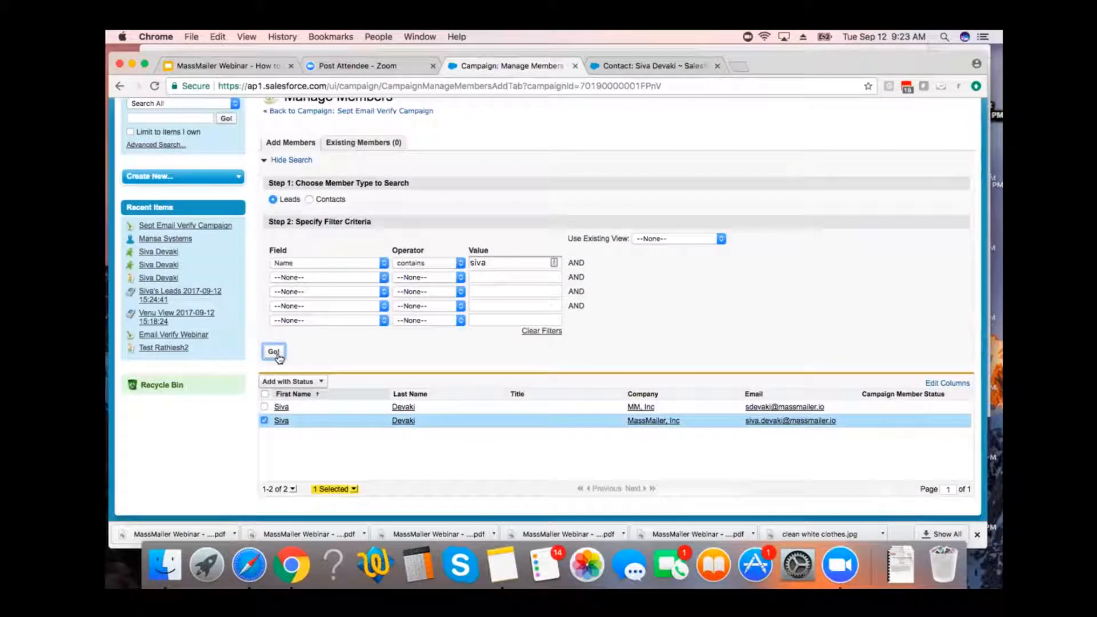
{"action": "left_click", "coordinate": [293, 381]}
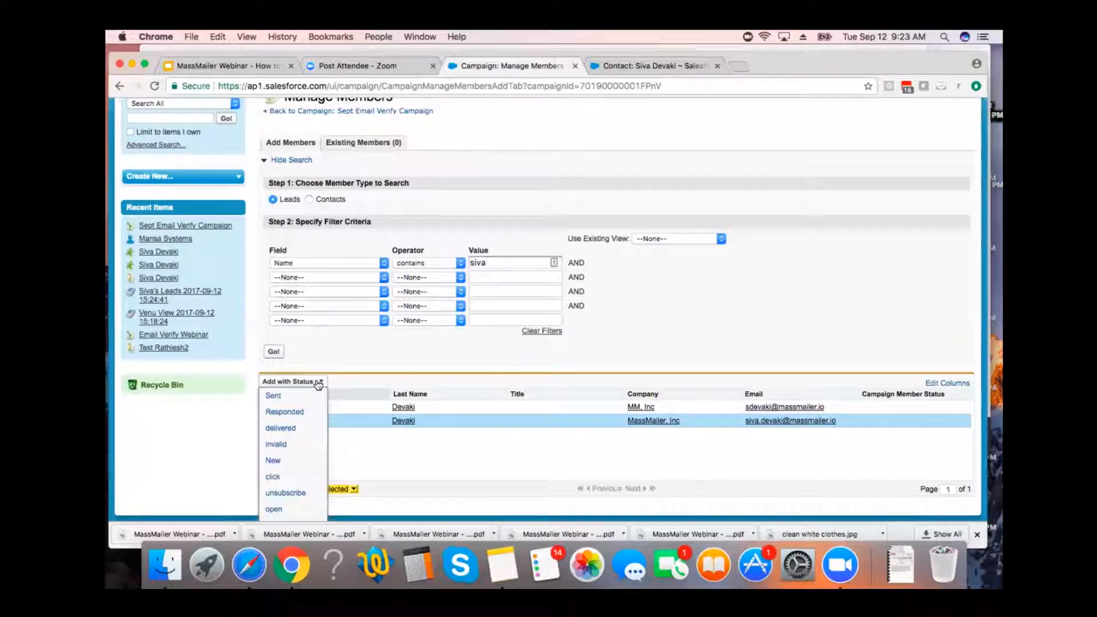
{"action": "left_click", "coordinate": [274, 463]}
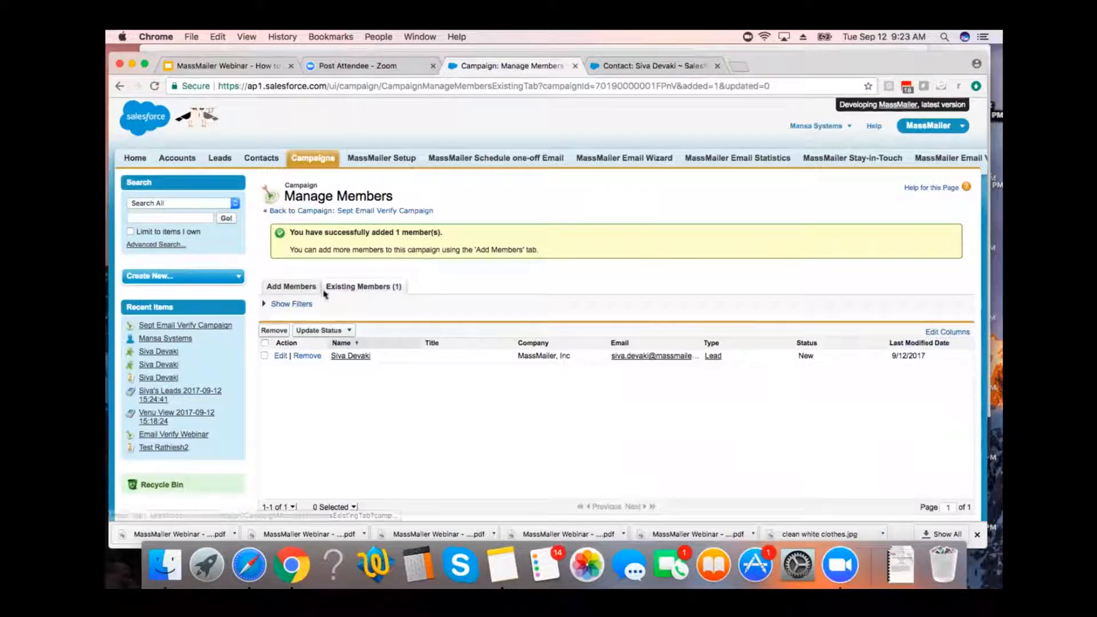
Search for contacts to add to the campaign whose First Name contains the person's first name.
{"action": "left_click", "coordinate": [292, 286]}
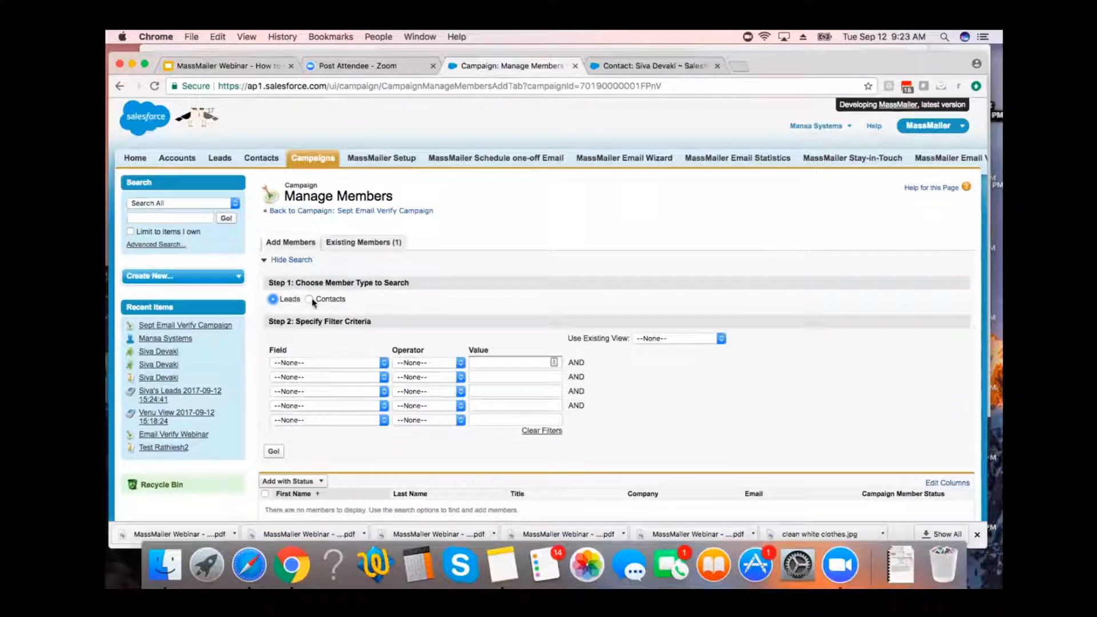
{"action": "left_click", "coordinate": [311, 299]}
{"action": "left_click", "coordinate": [314, 369]}
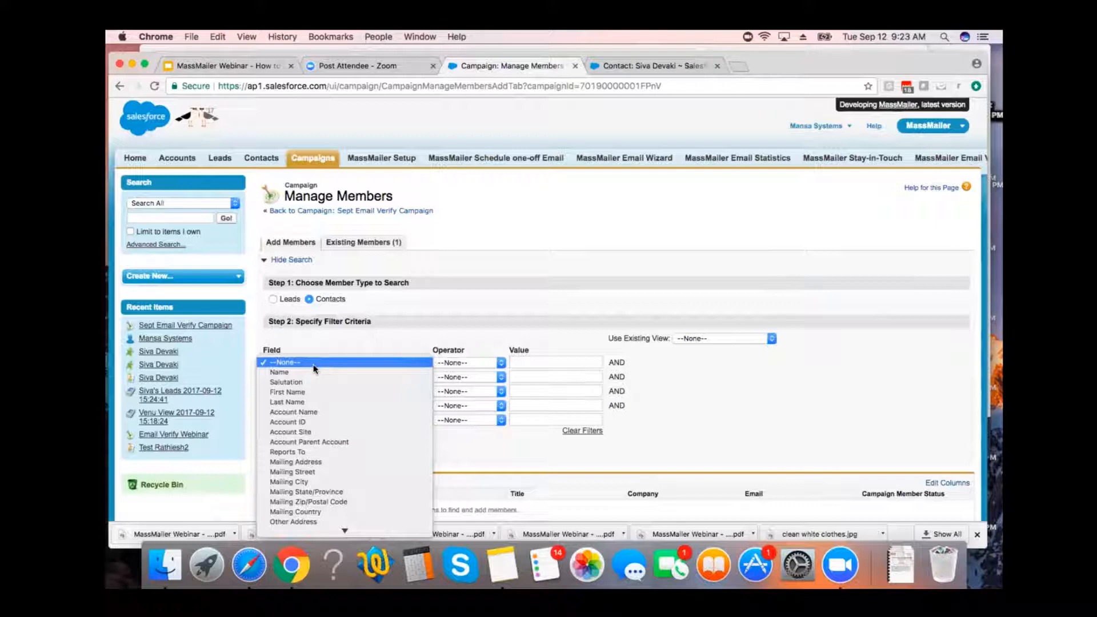
{"action": "left_click", "coordinate": [303, 392]}
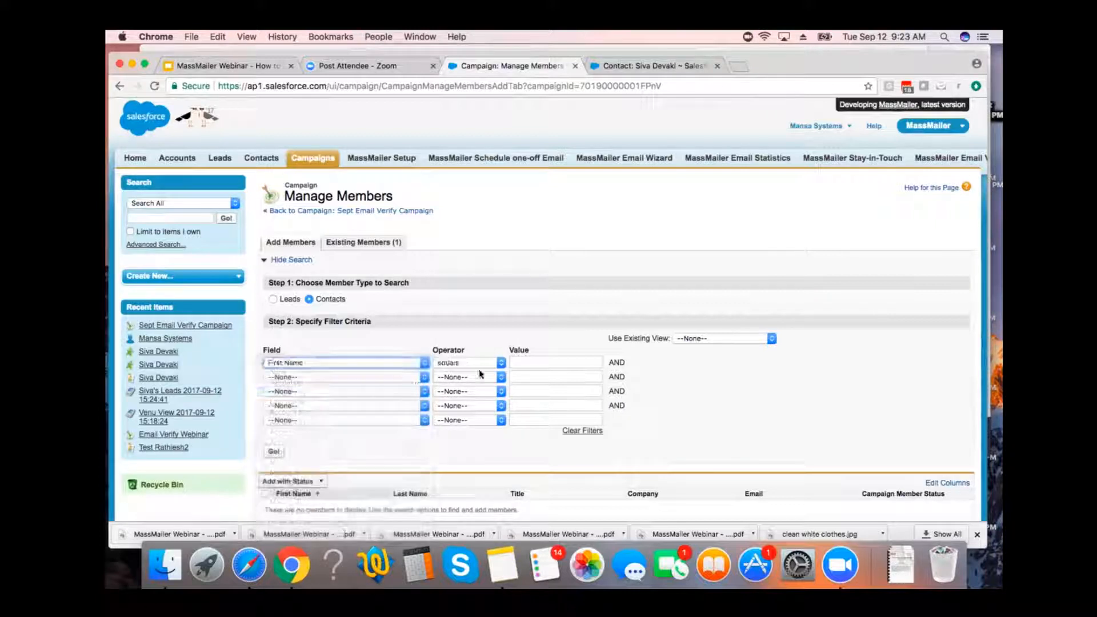
{"action": "left_click", "coordinate": [486, 364]}
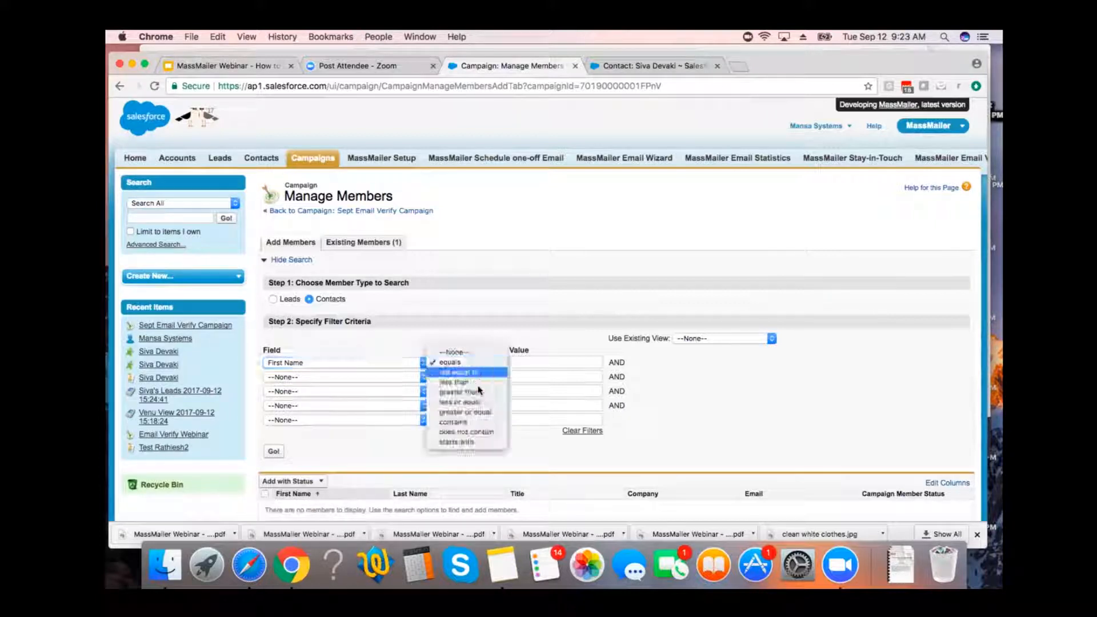
{"action": "left_click", "coordinate": [467, 423]}
{"action": "left_click", "coordinate": [575, 364]}
{"action": "type", "text": "siva"}
{"action": "left_click", "coordinate": [274, 451]}
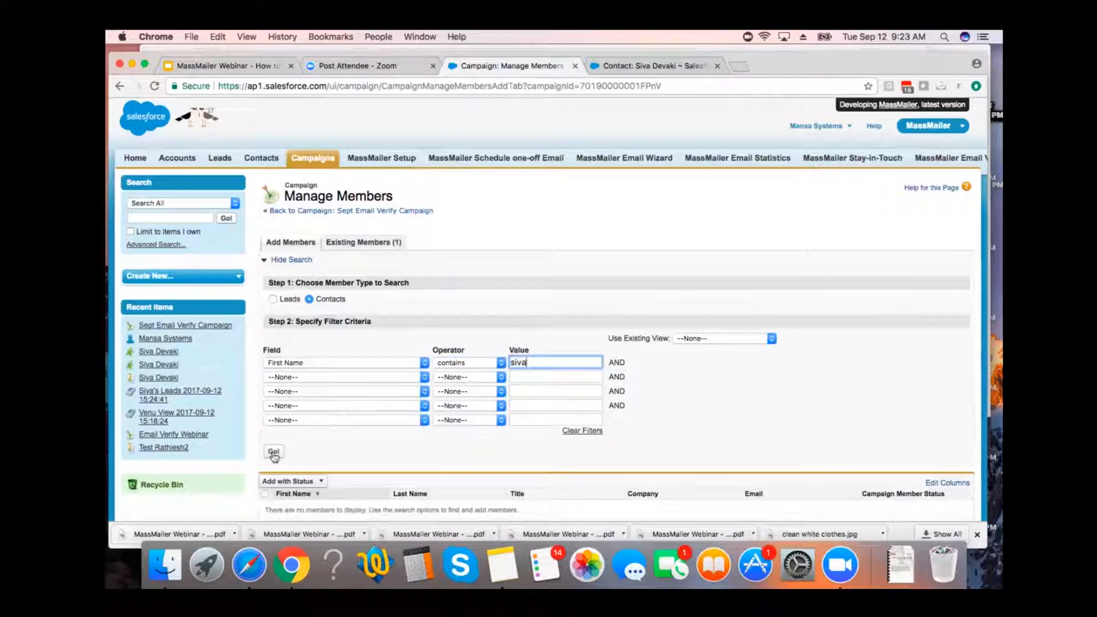
{"action": "scroll", "coordinate": [403, 449], "scroll_direction": "down", "scroll_amount": 1}
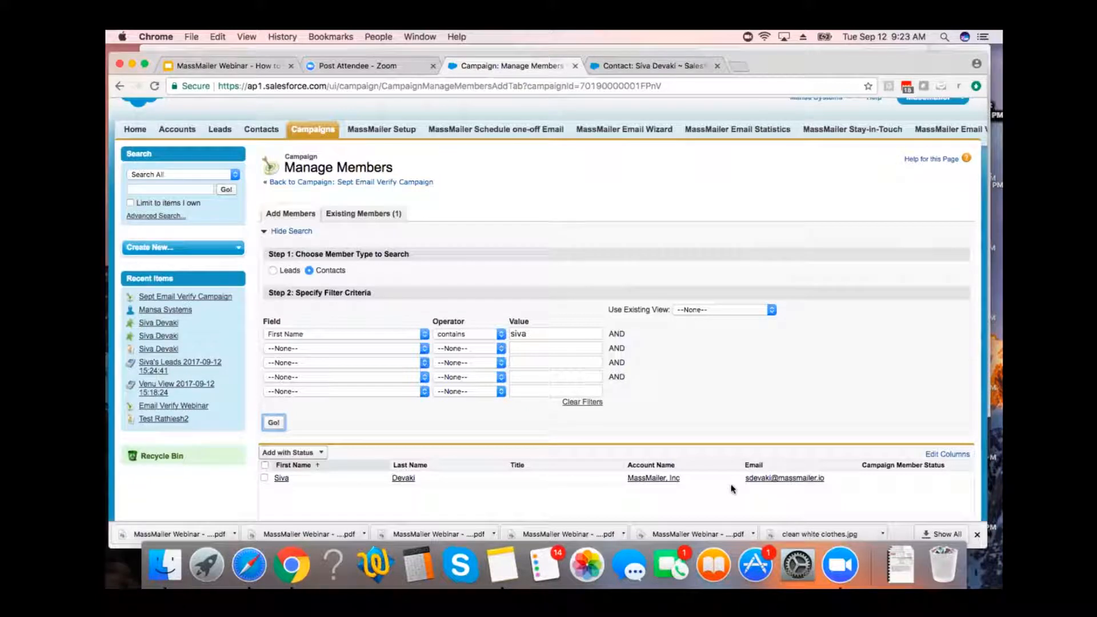
Add the found contact to the campaign with the status New and return to the campaign record.
{"action": "left_click", "coordinate": [264, 479]}
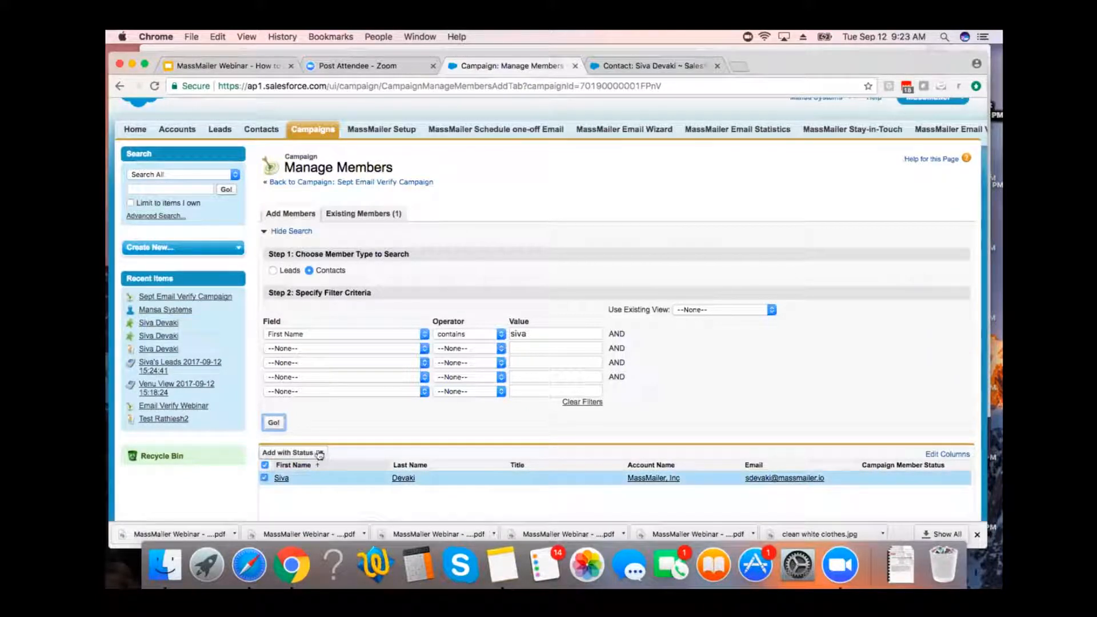
{"action": "left_click", "coordinate": [321, 452]}
{"action": "scroll", "coordinate": [309, 497], "scroll_direction": "down", "scroll_amount": 1}
{"action": "left_click", "coordinate": [277, 495]}
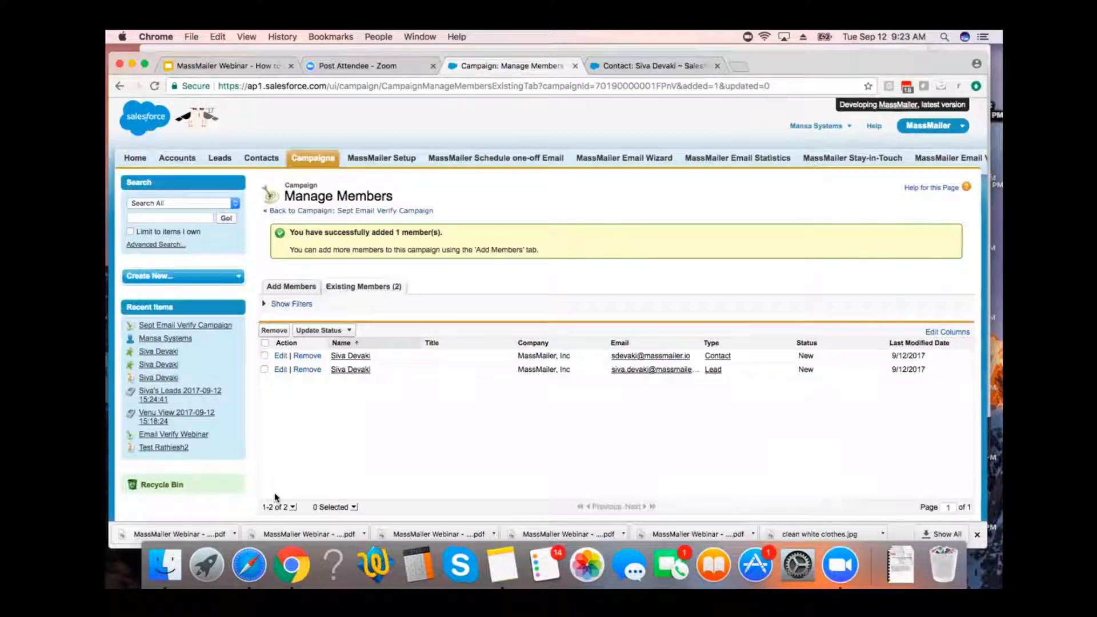
{"action": "left_click", "coordinate": [396, 212]}
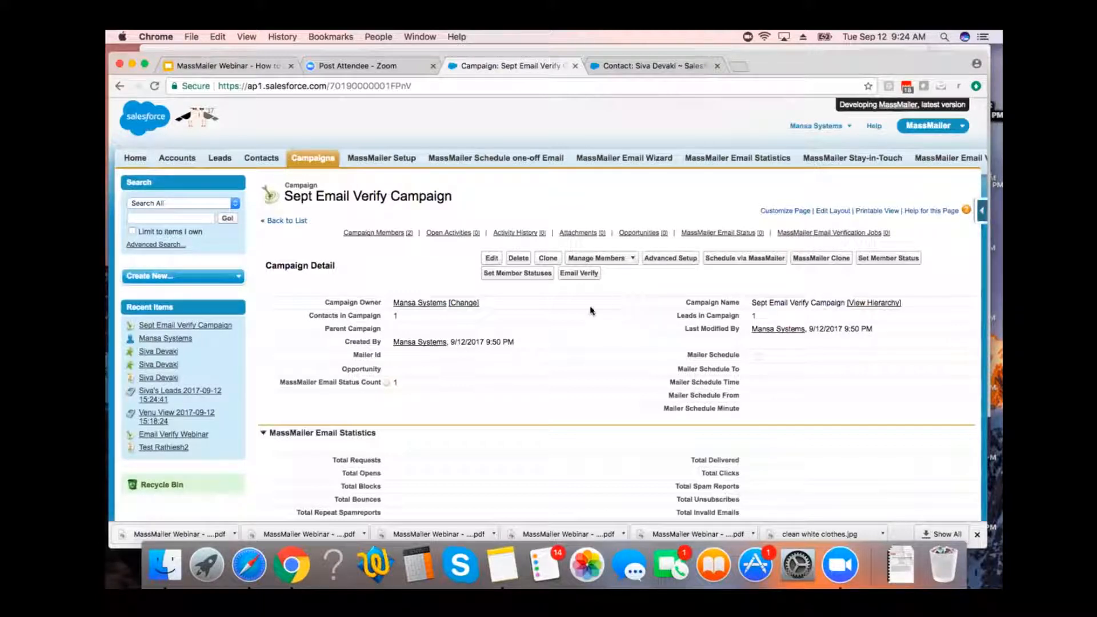
Check the campaign's member list, then reload the member contact's record to view its email verification fields.
{"action": "mouse_move", "coordinate": [387, 237]}
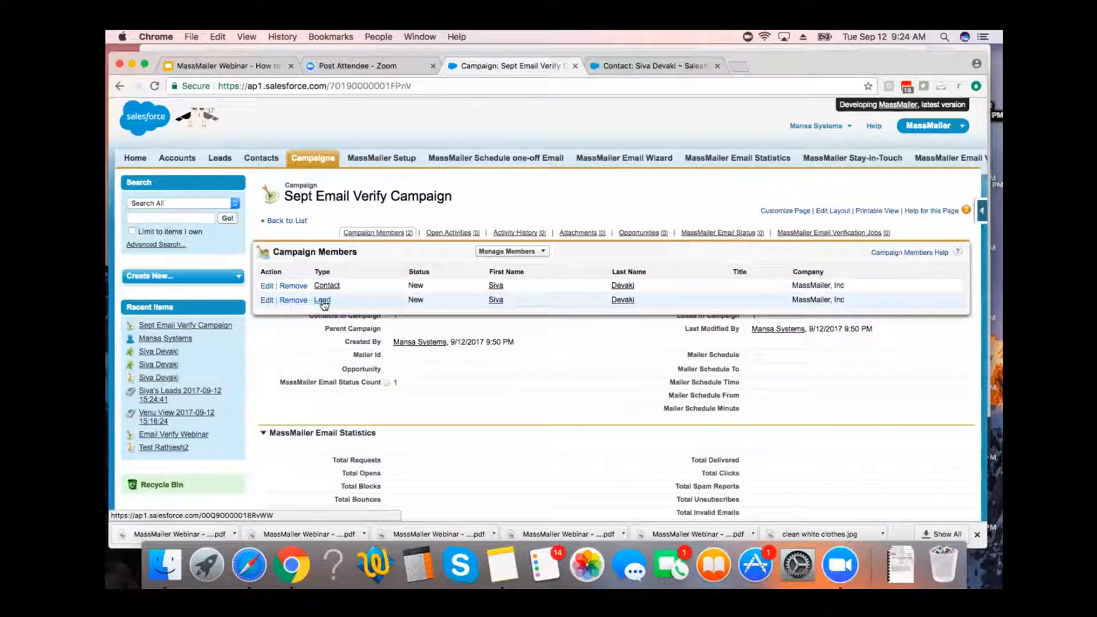
{"action": "left_click", "coordinate": [672, 64]}
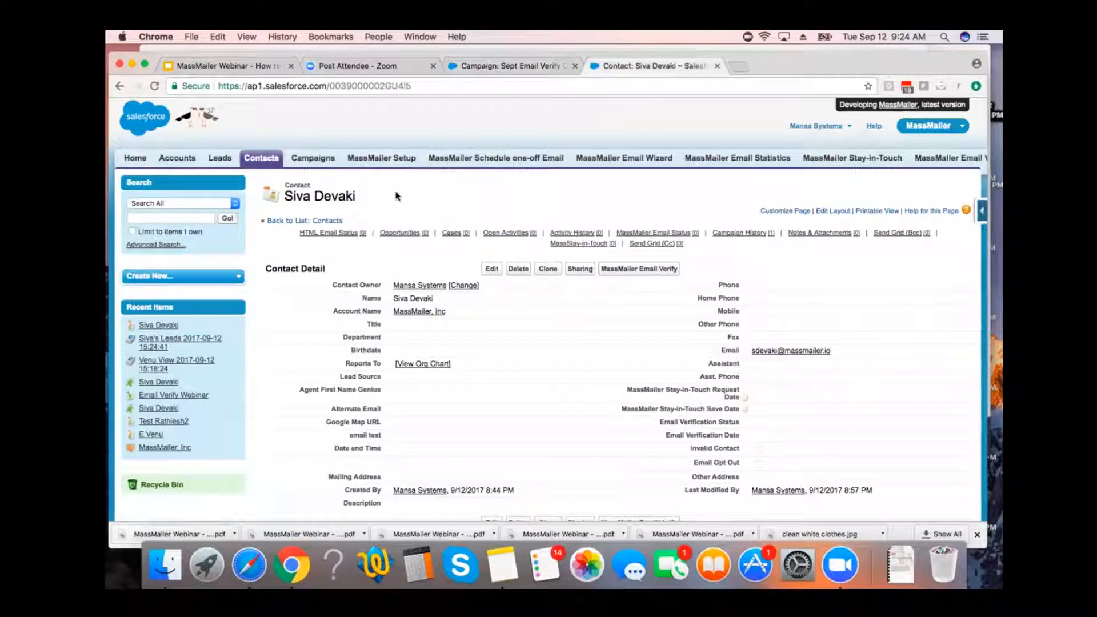
{"action": "key", "text": "super+r"}
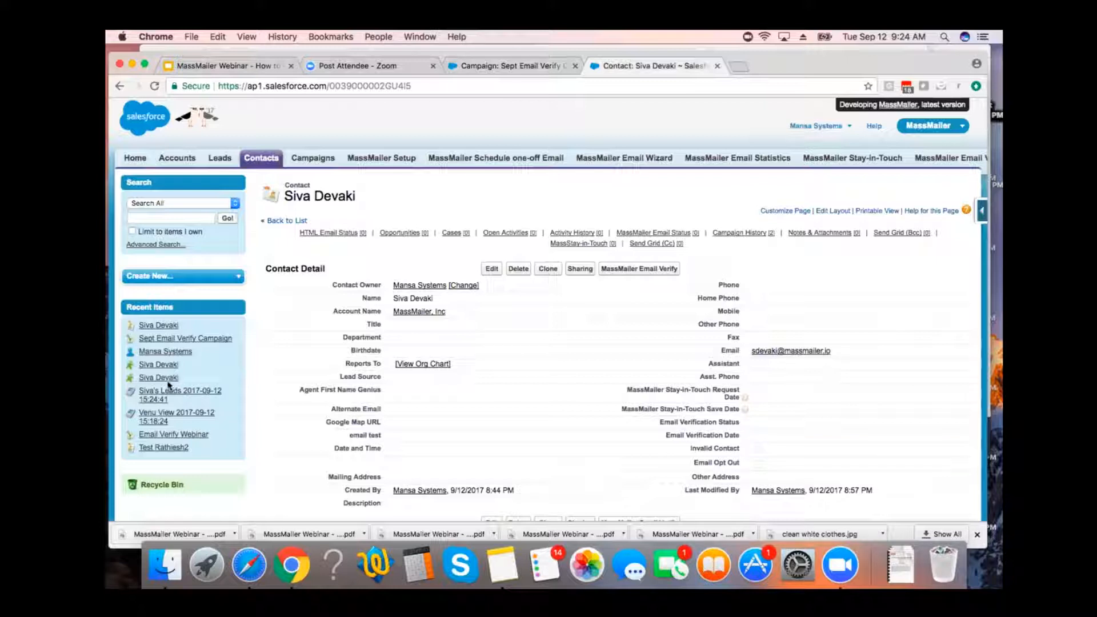
Open the MassMailer, Inc lead from the recent items in a new browser tab and view its email verification fields.
{"action": "mouse_move", "coordinate": [168, 369]}
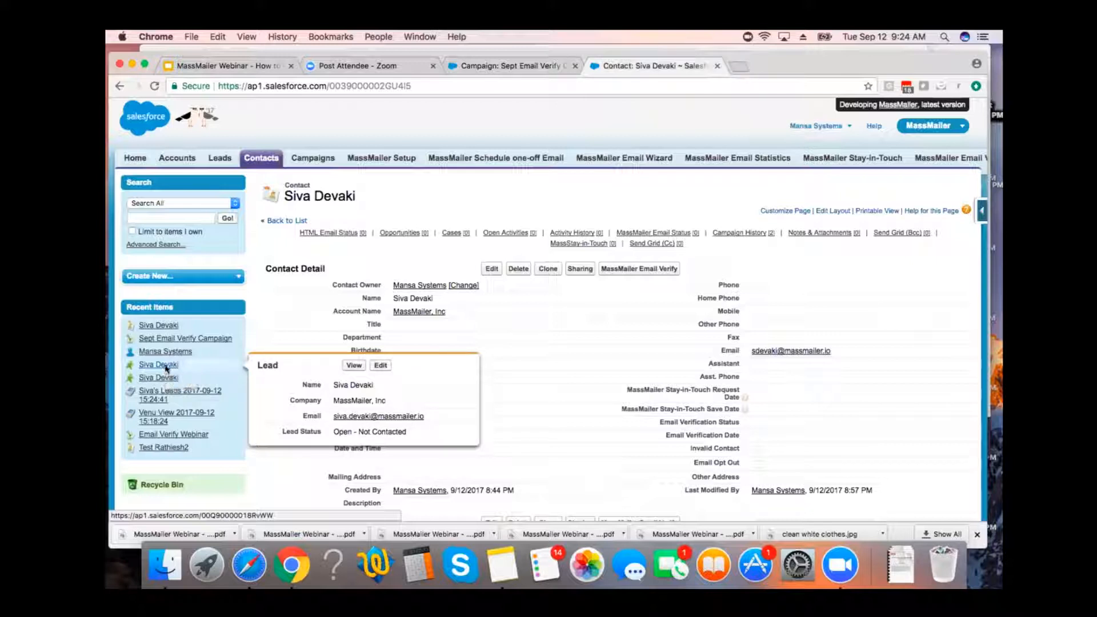
{"action": "right_click", "coordinate": [167, 369]}
{"action": "left_click", "coordinate": [411, 250]}
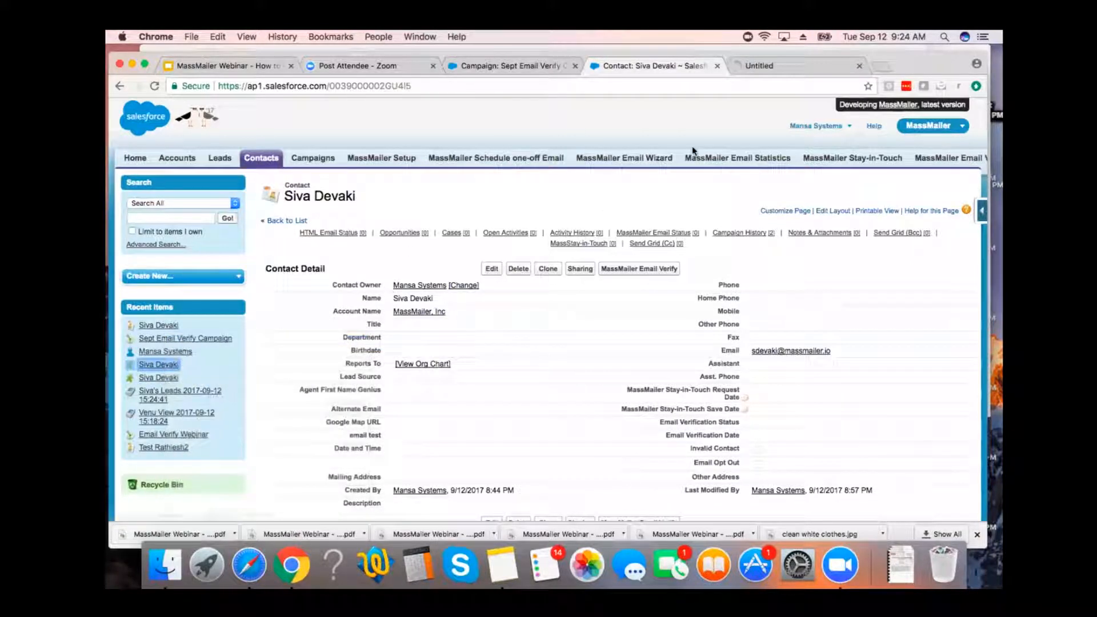
{"action": "left_click", "coordinate": [780, 68]}
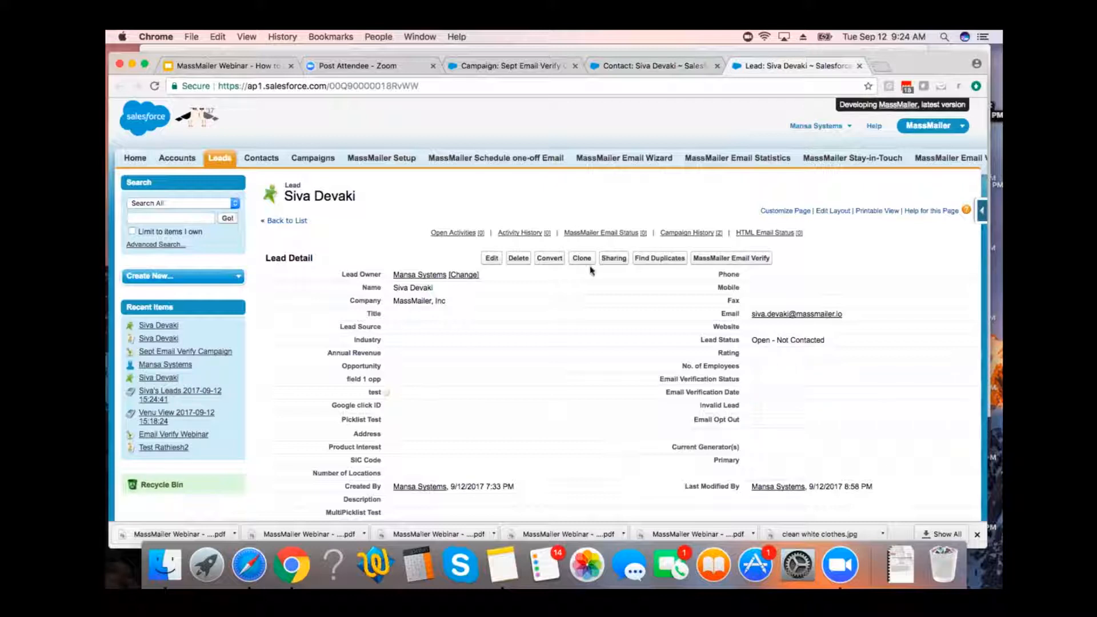
Return to the campaign record and run Email Verify for its members, accepting the campaign ID message.
{"action": "left_click", "coordinate": [508, 66]}
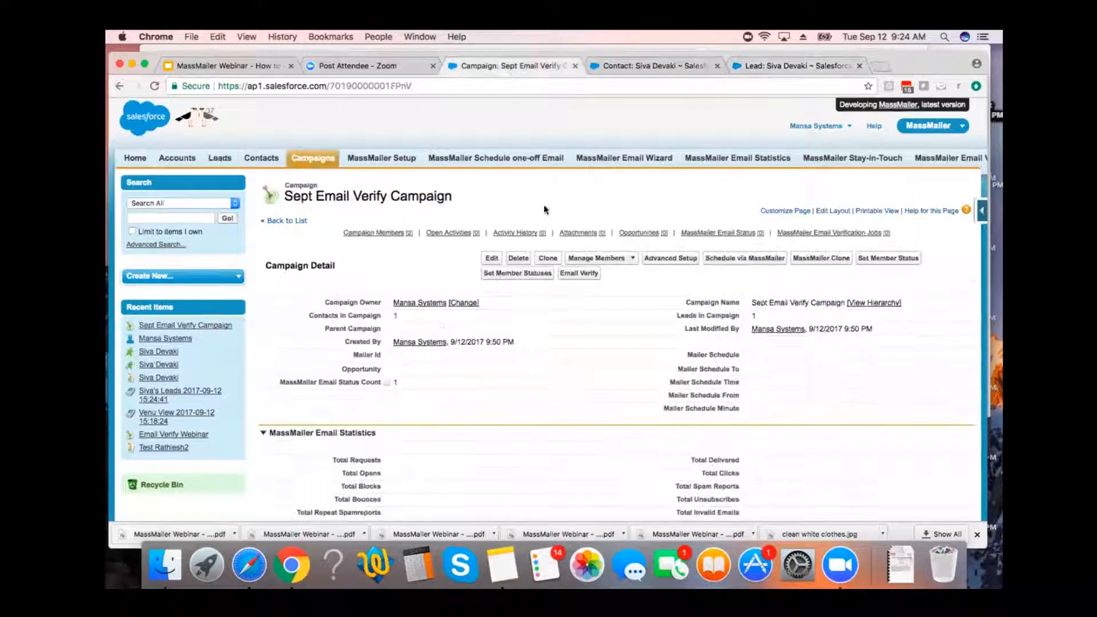
{"action": "left_click", "coordinate": [574, 274]}
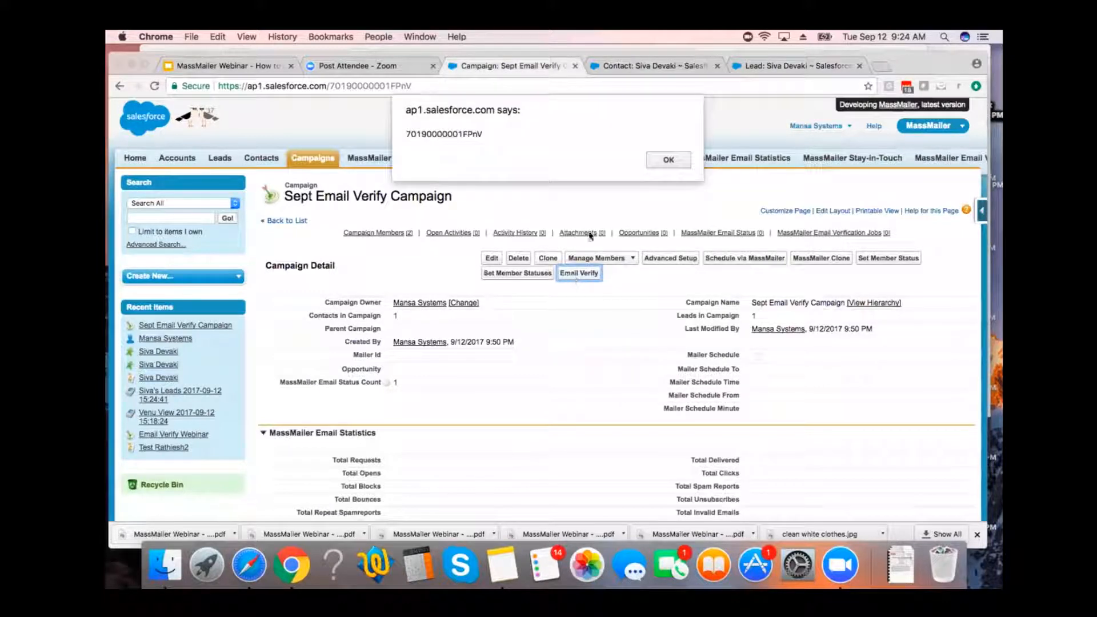
{"action": "left_click", "coordinate": [666, 160]}
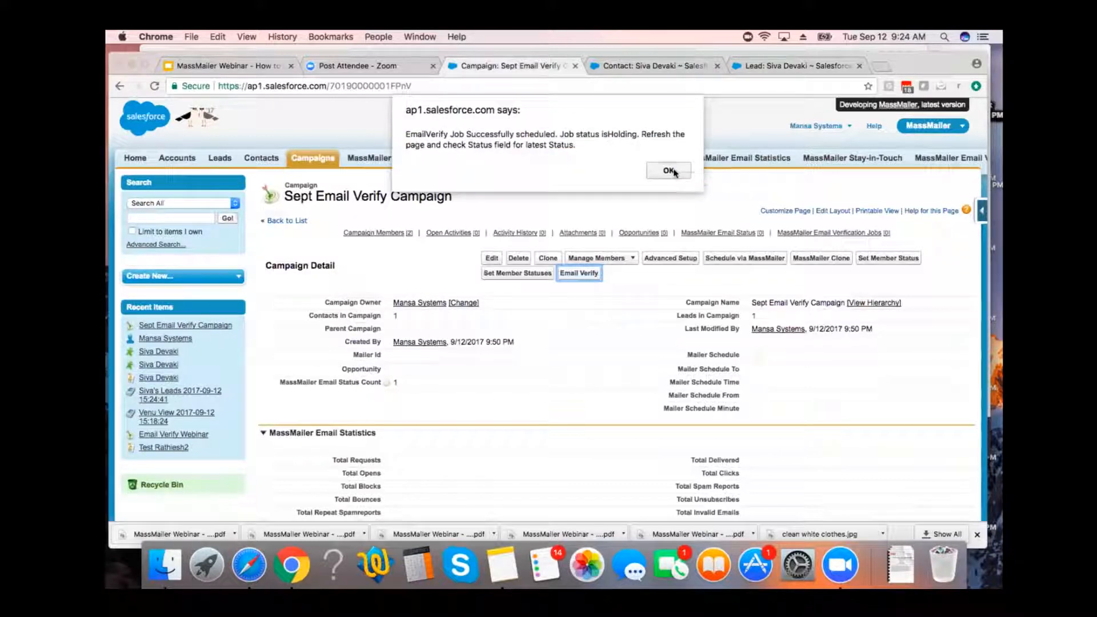
Acknowledge the scheduled verification job message and reload the campaign record to check its Email Verification Statistics.
{"action": "left_click", "coordinate": [668, 171]}
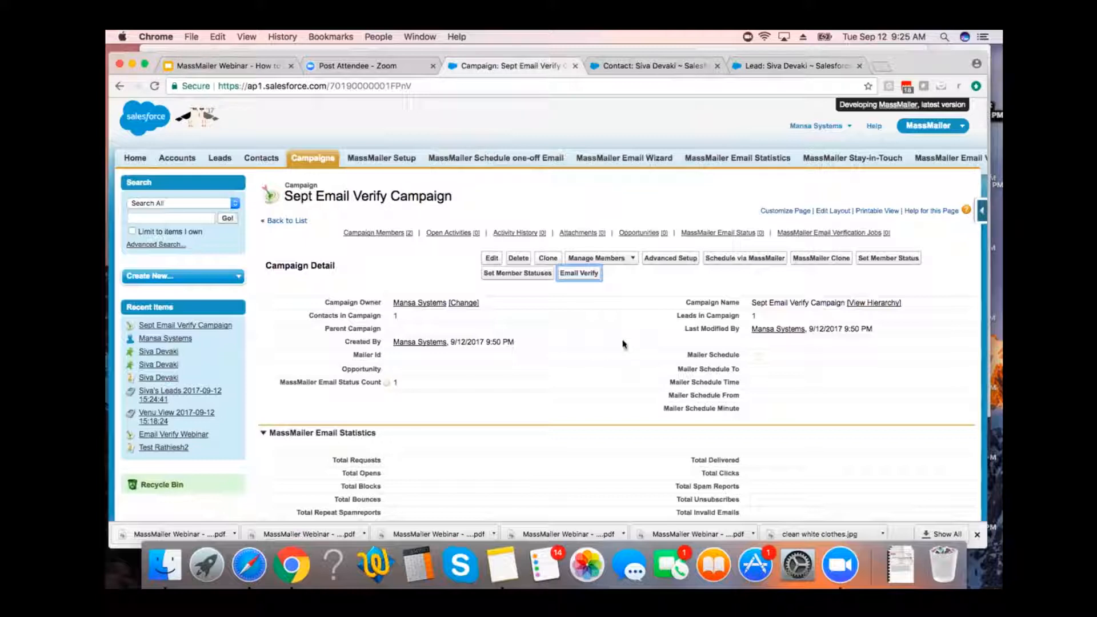
{"action": "scroll", "coordinate": [623, 344], "scroll_direction": "down", "scroll_amount": 5}
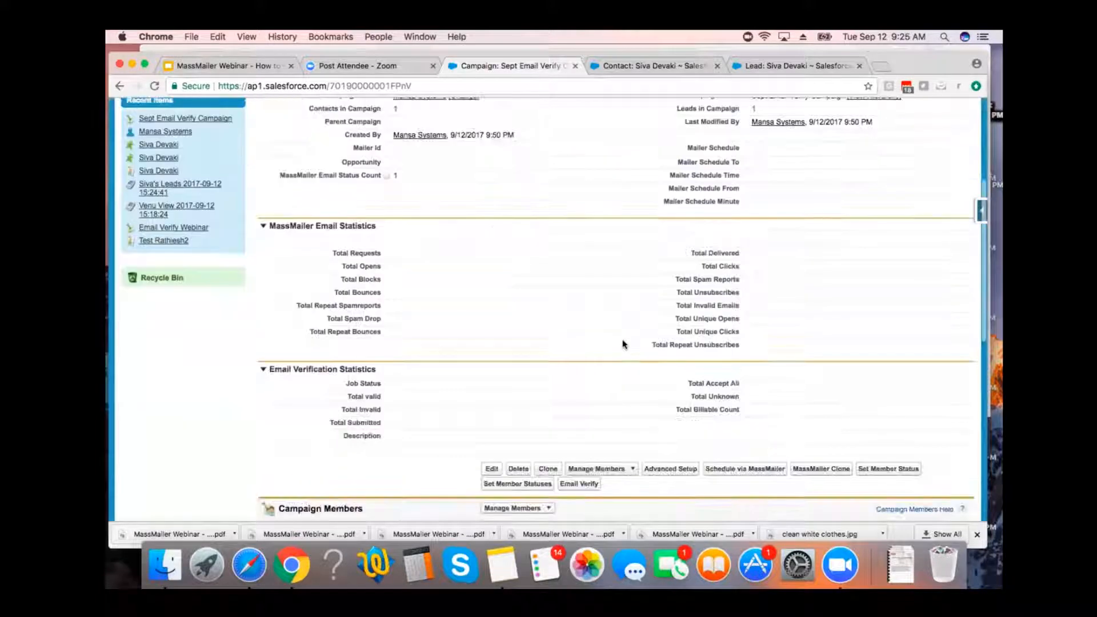
{"action": "key", "text": "super+r"}
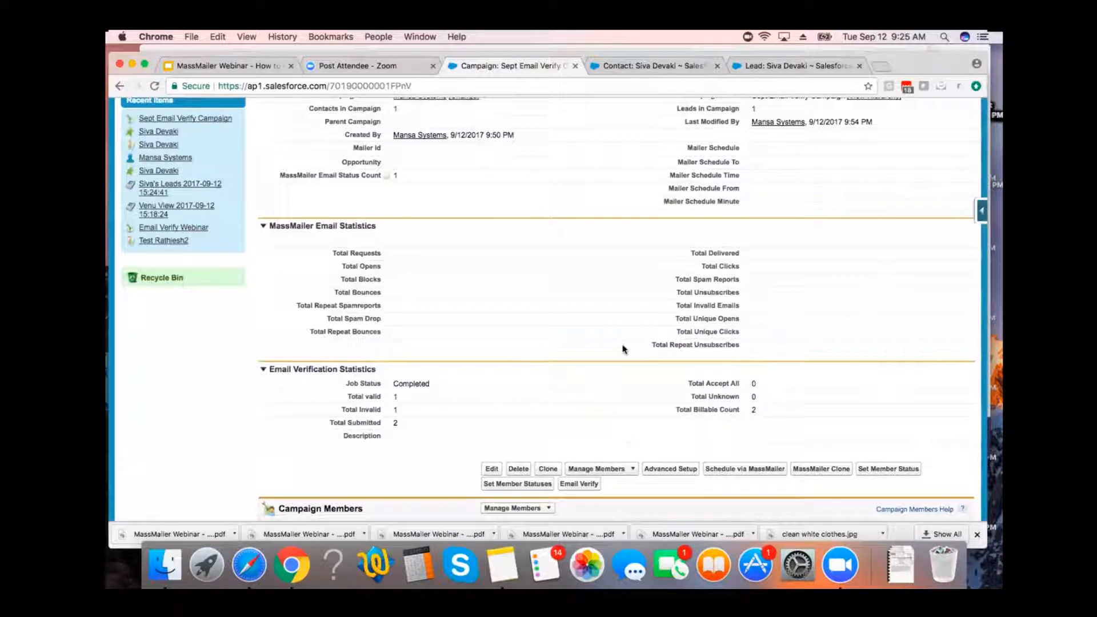
{"action": "scroll", "coordinate": [623, 349], "scroll_direction": "up", "scroll_amount": 2}
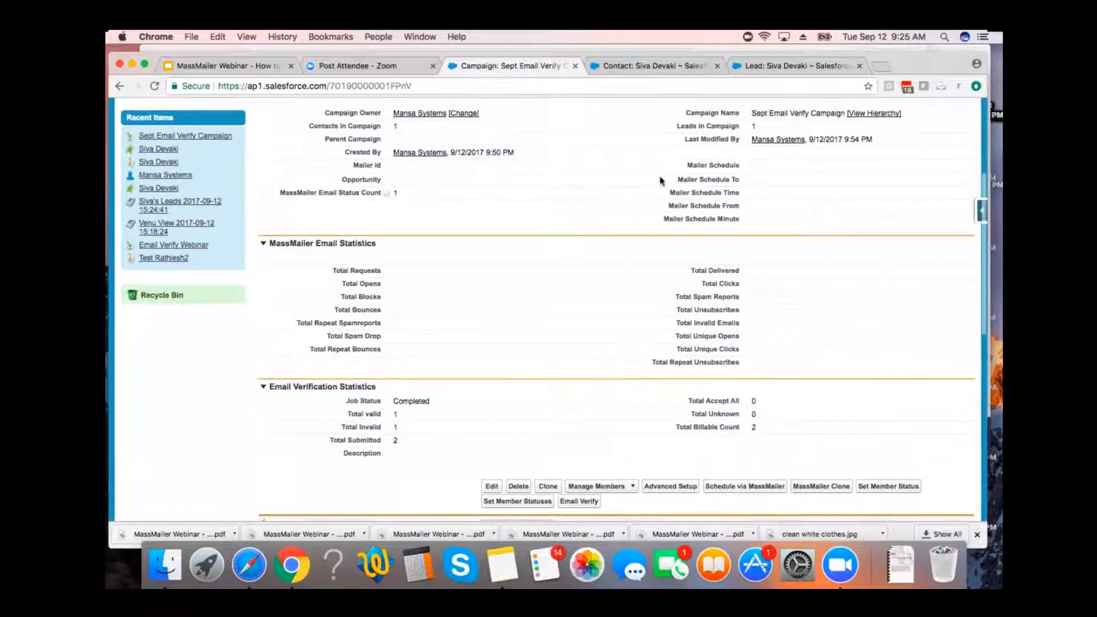
Reload the member contact's and the member lead's records to check their email verification status and date.
{"action": "left_click", "coordinate": [676, 70]}
{"action": "key", "text": "super+r"}
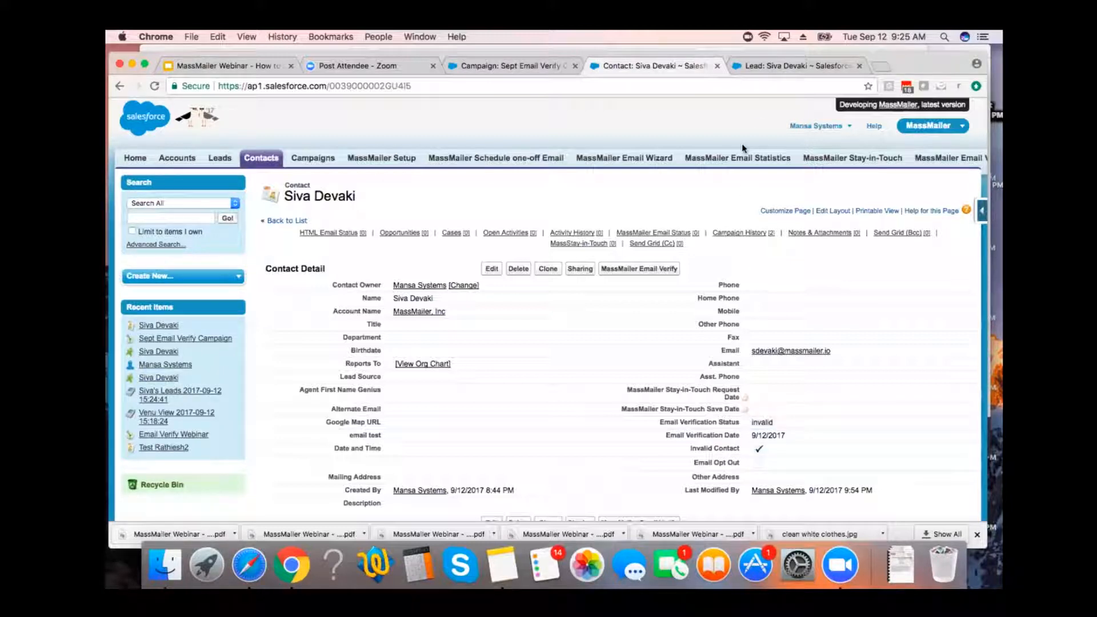
{"action": "left_click", "coordinate": [787, 73]}
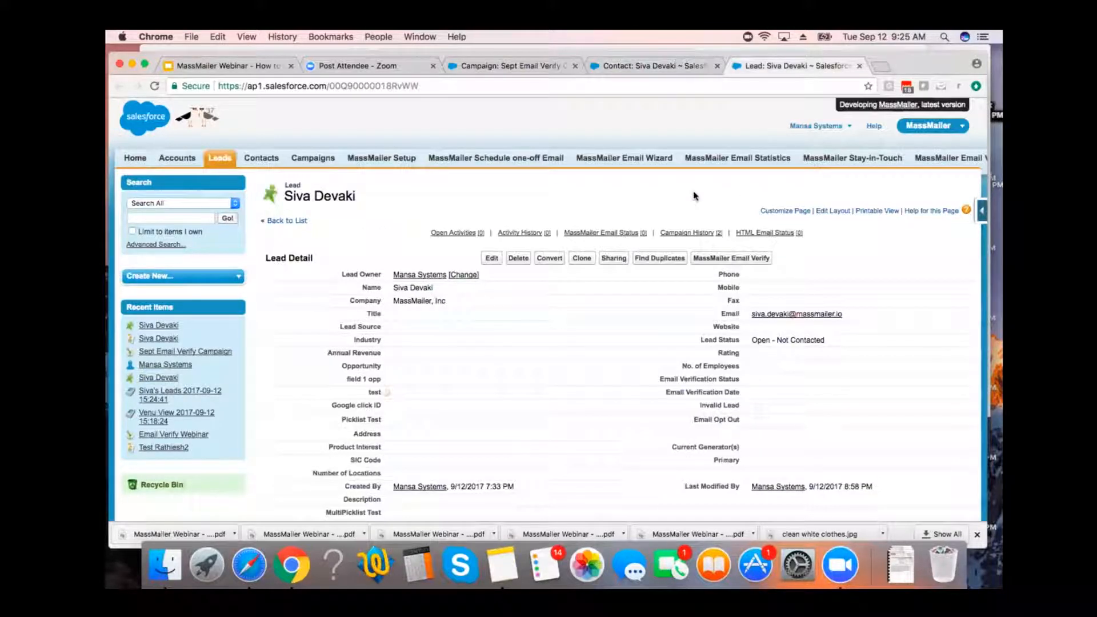
{"action": "key", "text": "super+r"}
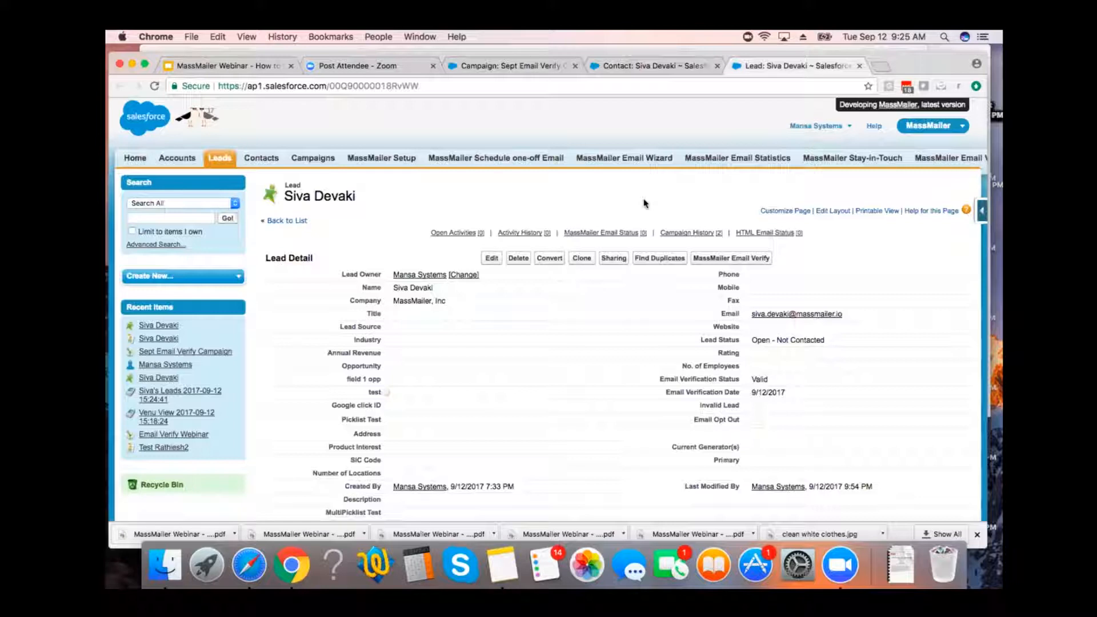
Return to the Sept Email Verify Campaign record and review its Email Verification Statistics and campaign details.
{"action": "left_click", "coordinate": [541, 65]}
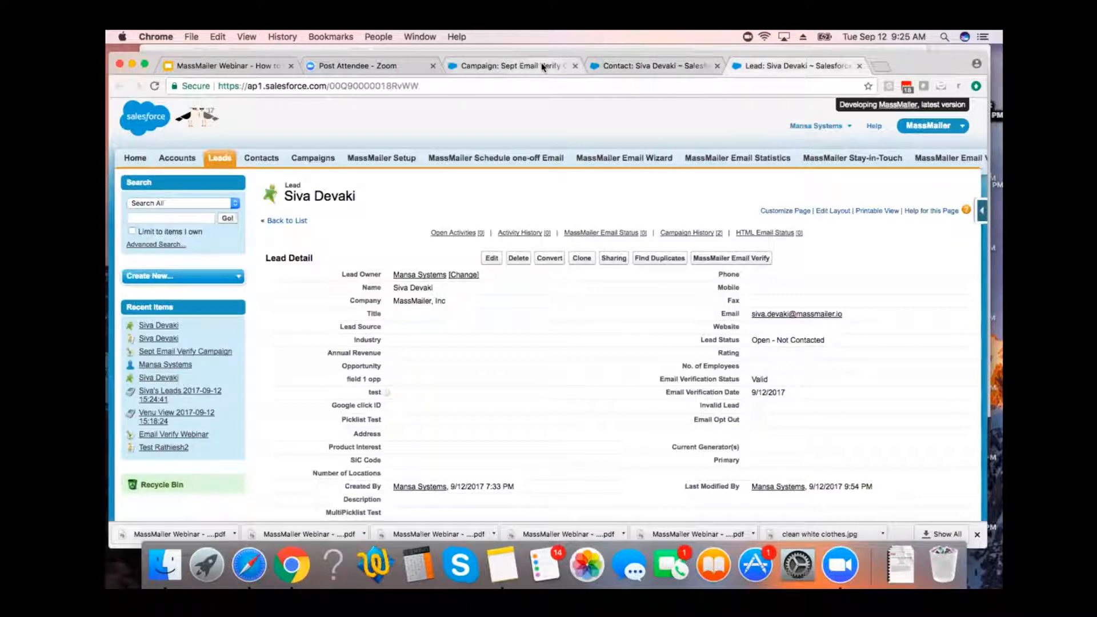
{"action": "scroll", "coordinate": [429, 308], "scroll_direction": "down", "scroll_amount": 2}
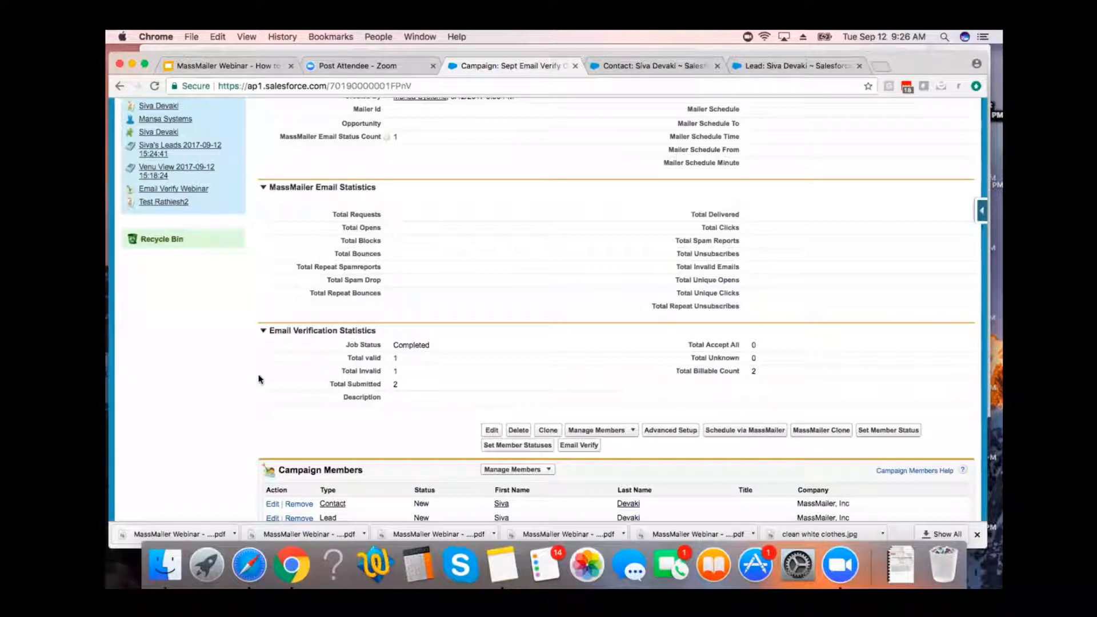
{"action": "scroll", "coordinate": [400, 367], "scroll_direction": "up", "scroll_amount": 5}
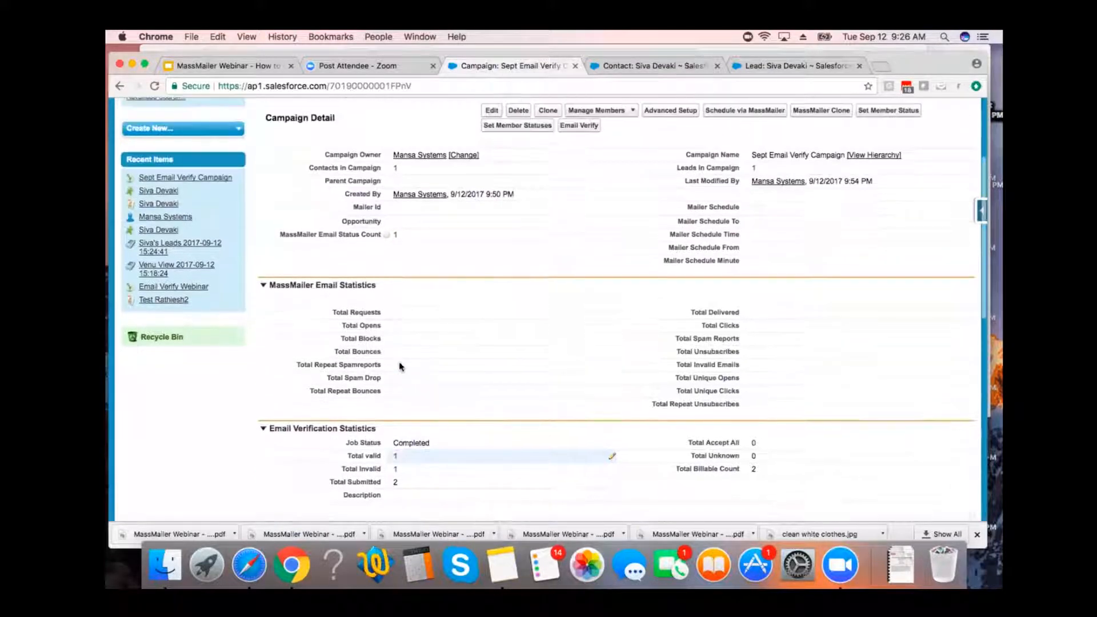
{"action": "scroll", "coordinate": [400, 366], "scroll_direction": "up", "scroll_amount": 1}
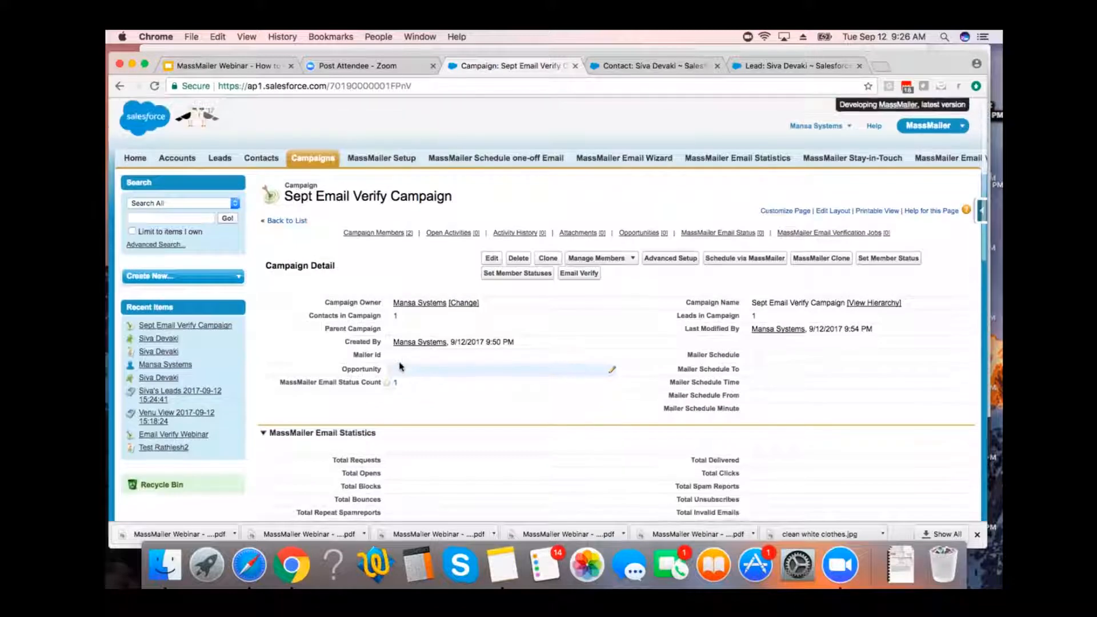
Start scheduling the campaign via MassMailer and set the schedule name to Sept Email Verify Campaign, copied from the campaign name.
{"action": "left_click", "coordinate": [736, 258]}
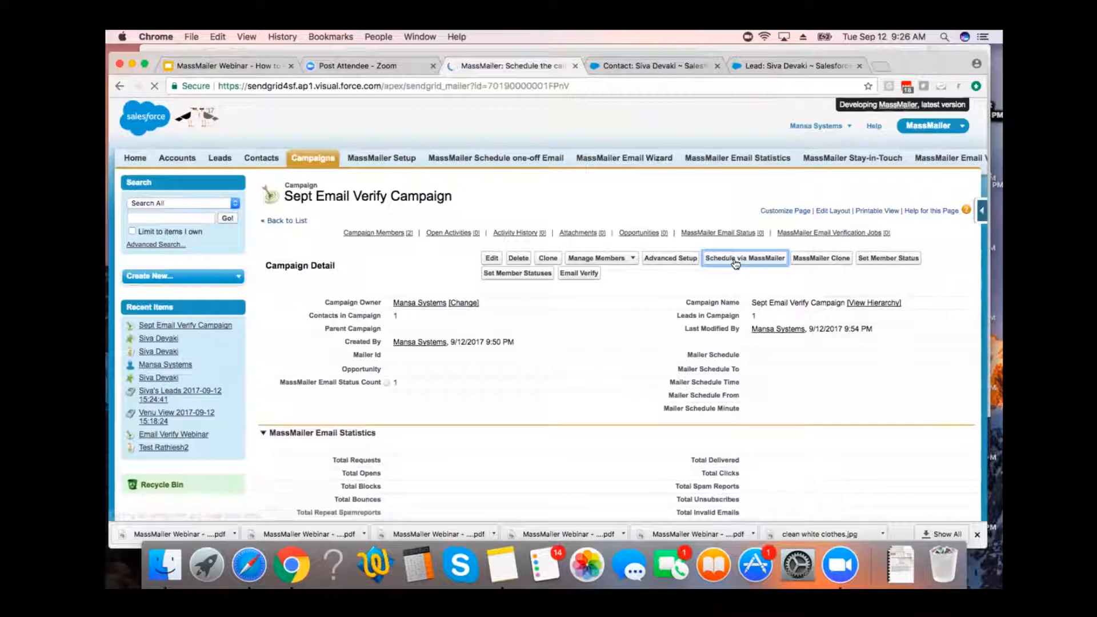
{"action": "left_click_drag", "start_coordinate": [390, 292], "coordinate": [288, 292]}
{"action": "key", "text": "super+c"}
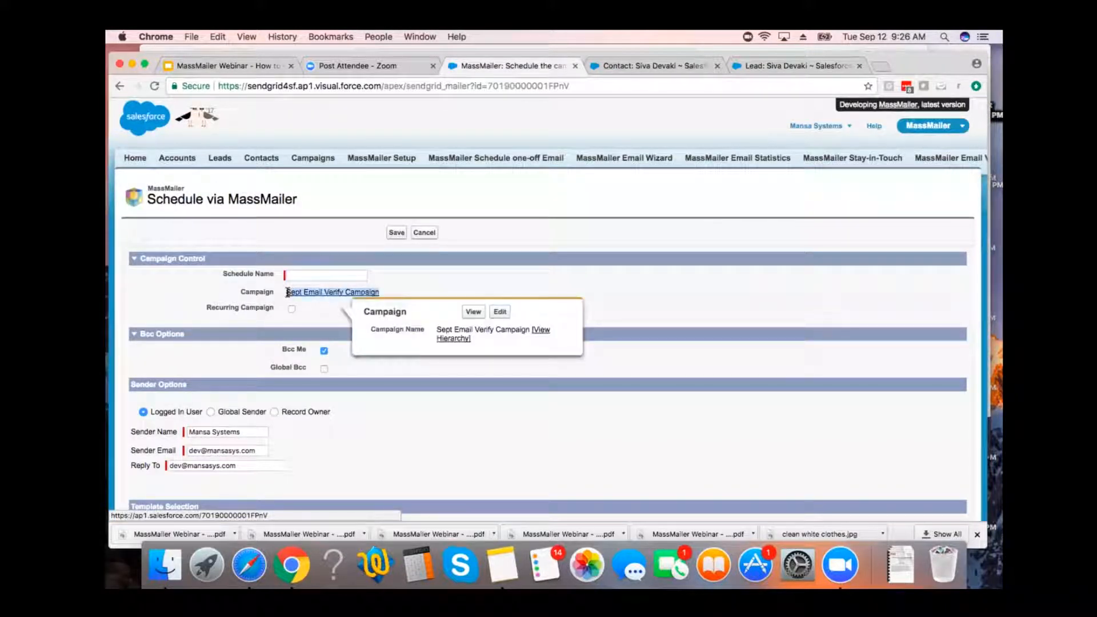
{"action": "left_click", "coordinate": [302, 276]}
{"action": "key", "text": "super+v"}
Change the Sender Email and Reply To addresses in the sender options to the company's info mailbox.
{"action": "scroll", "coordinate": [424, 280], "scroll_direction": "down", "scroll_amount": 3}
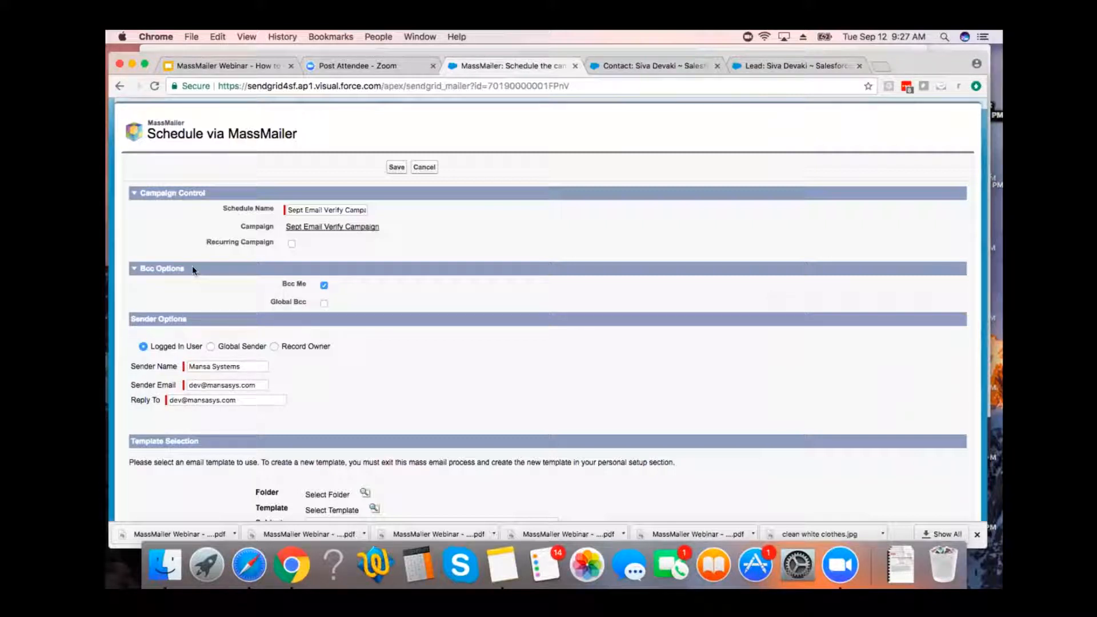
{"action": "scroll", "coordinate": [192, 269], "scroll_direction": "down", "scroll_amount": 1}
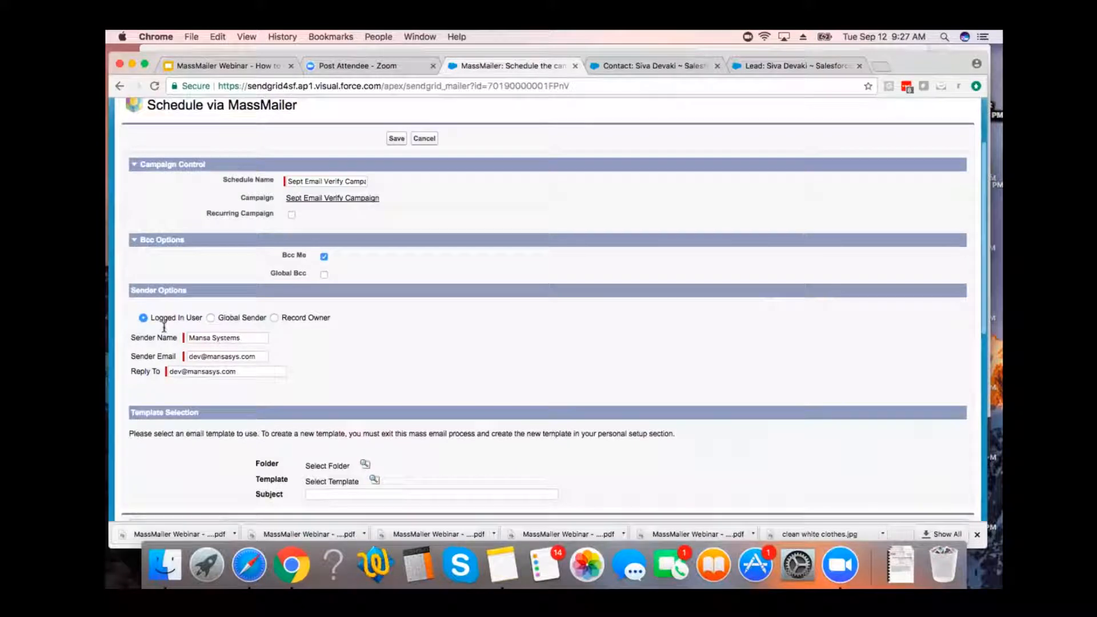
{"action": "scroll", "coordinate": [211, 326], "scroll_direction": "down", "scroll_amount": 1}
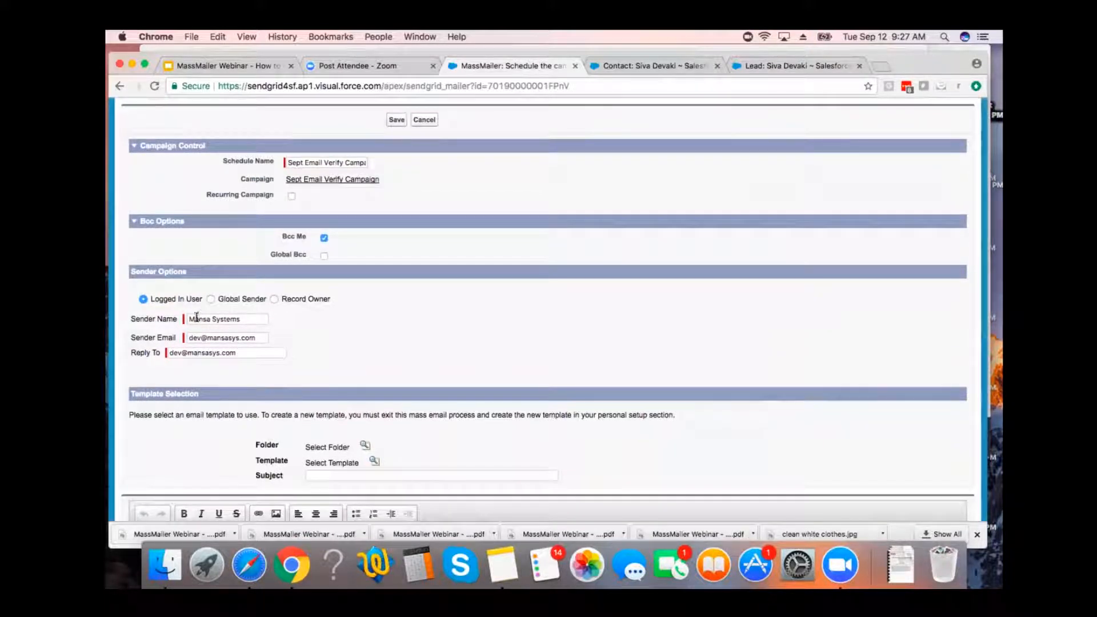
{"action": "left_click", "coordinate": [196, 339]}
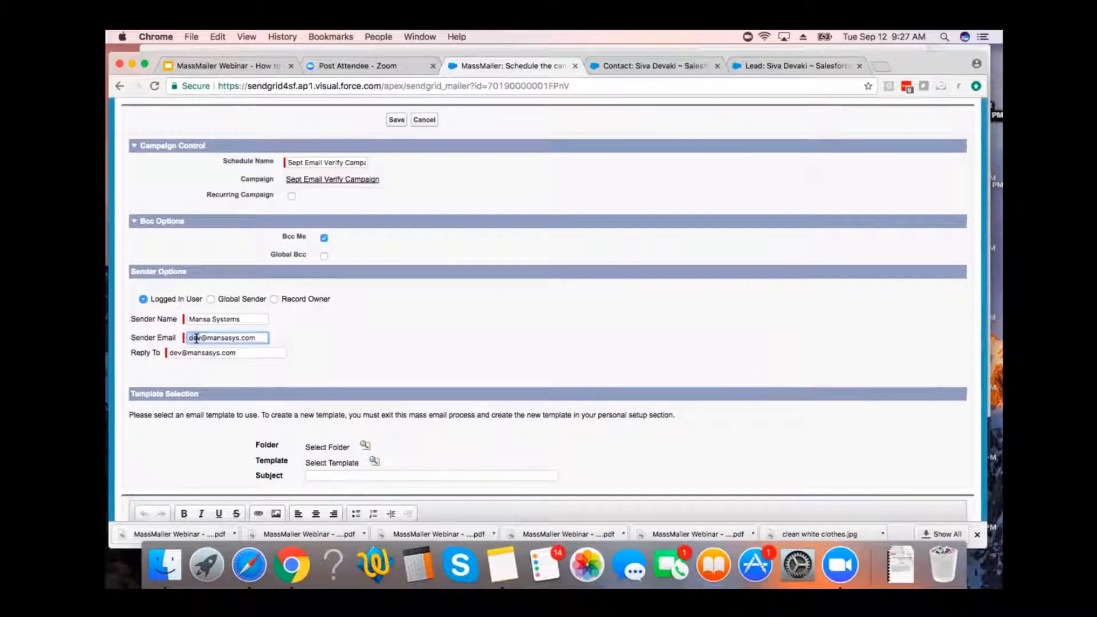
{"action": "double_click", "coordinate": [196, 338]}
{"action": "type", "text": "info"}
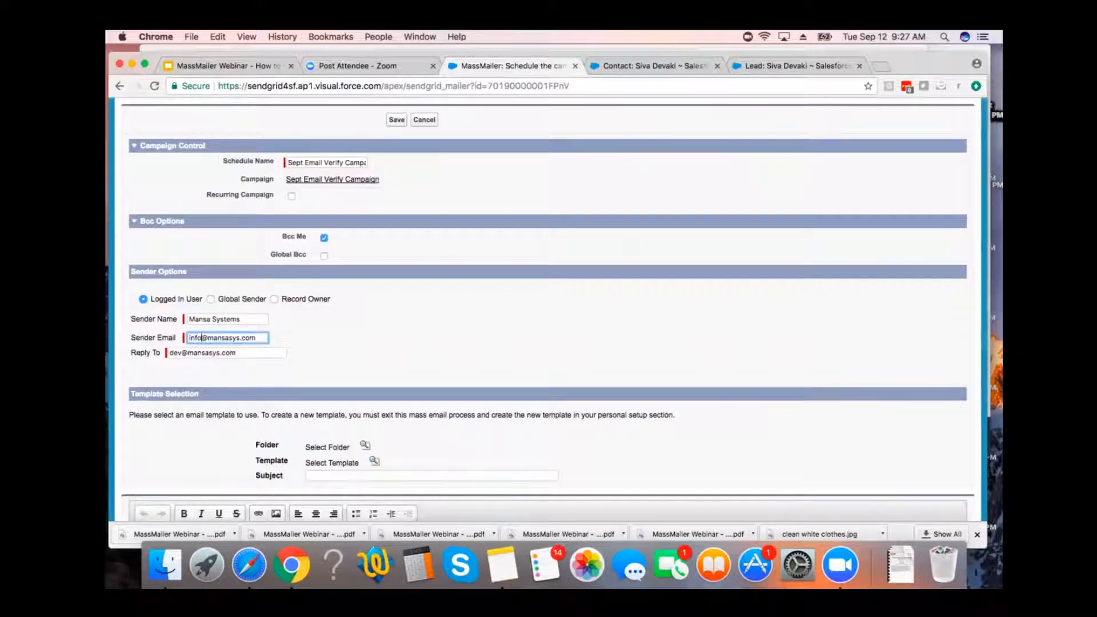
{"action": "left_click", "coordinate": [172, 352]}
{"action": "double_click", "coordinate": [172, 353]}
{"action": "type", "text": "info"}
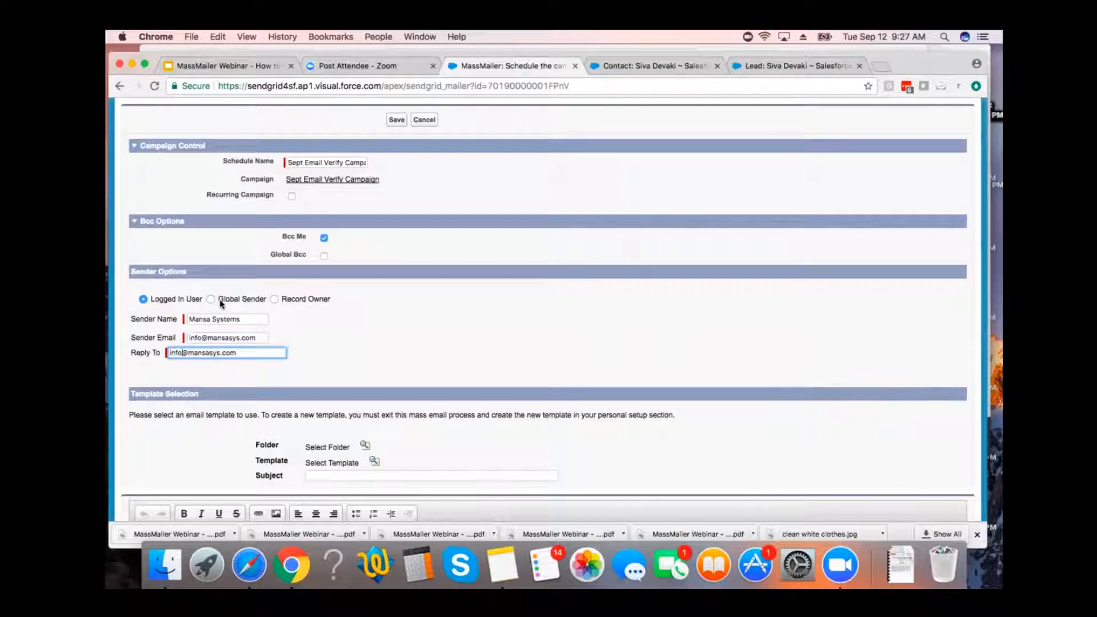
{"action": "left_click", "coordinate": [382, 286]}
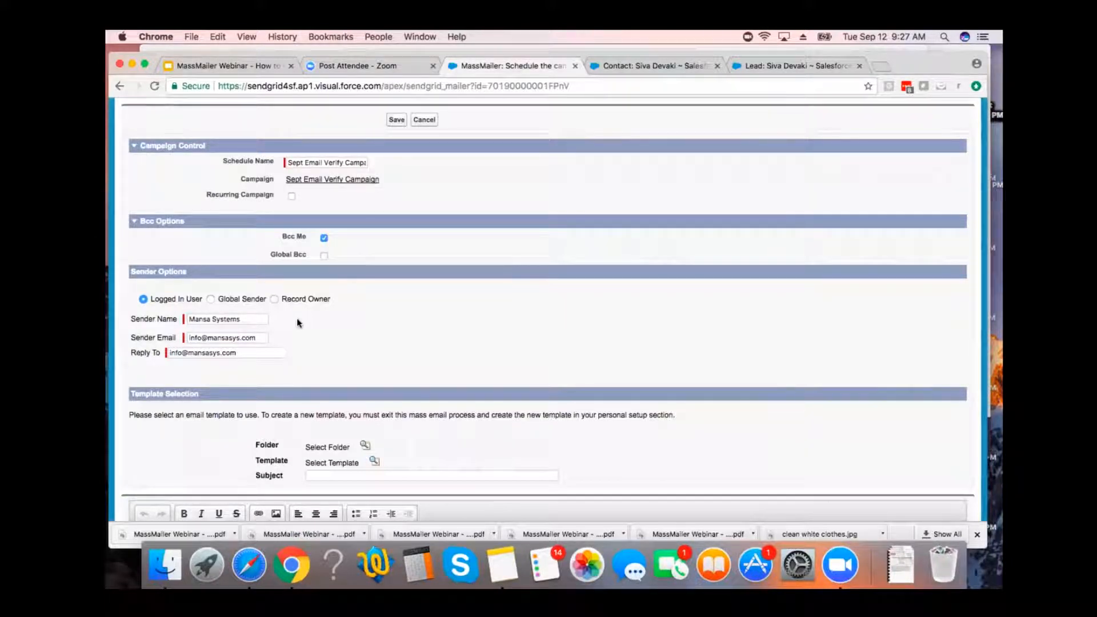
Select the Unfiled Public Email Templates folder for the email template.
{"action": "scroll", "coordinate": [296, 323], "scroll_direction": "down", "scroll_amount": 3}
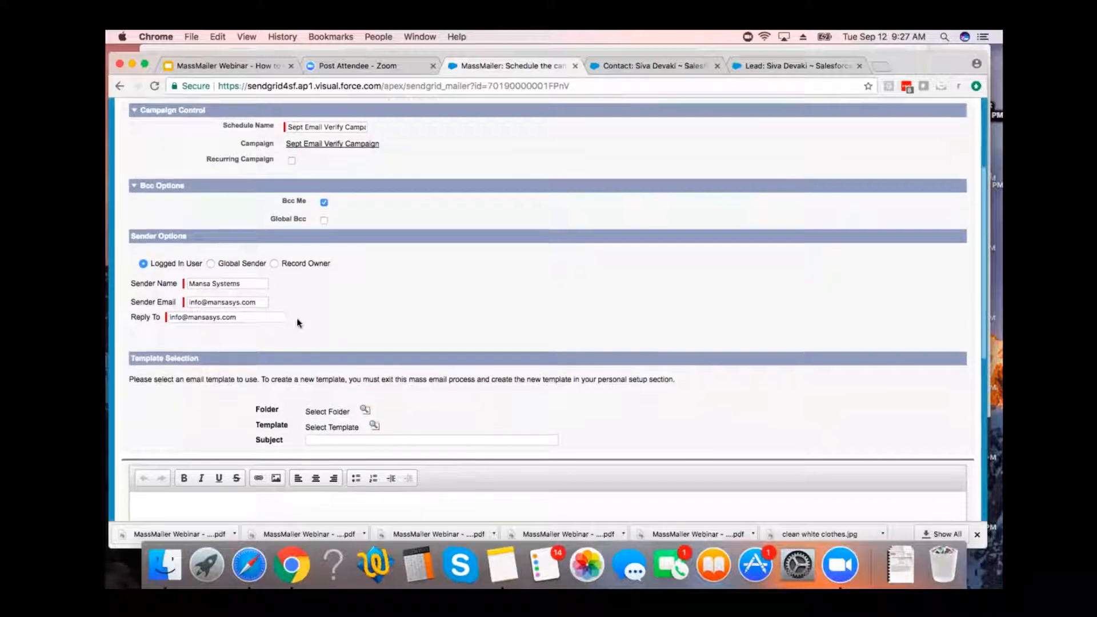
{"action": "scroll", "coordinate": [297, 322], "scroll_direction": "down", "scroll_amount": 2}
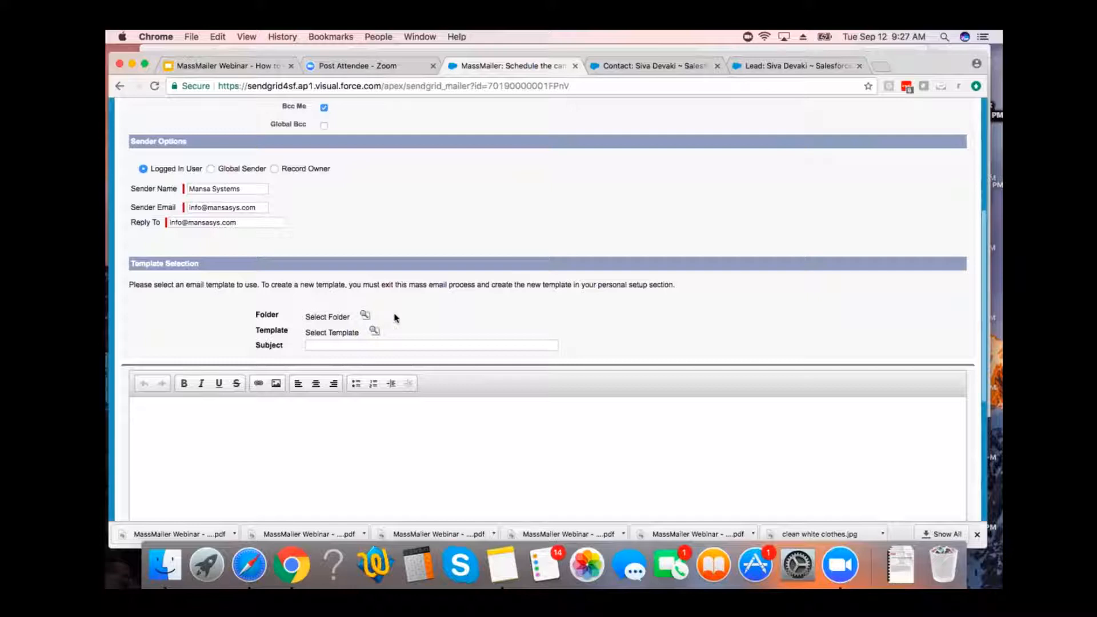
{"action": "scroll", "coordinate": [395, 315], "scroll_direction": "down", "scroll_amount": 1}
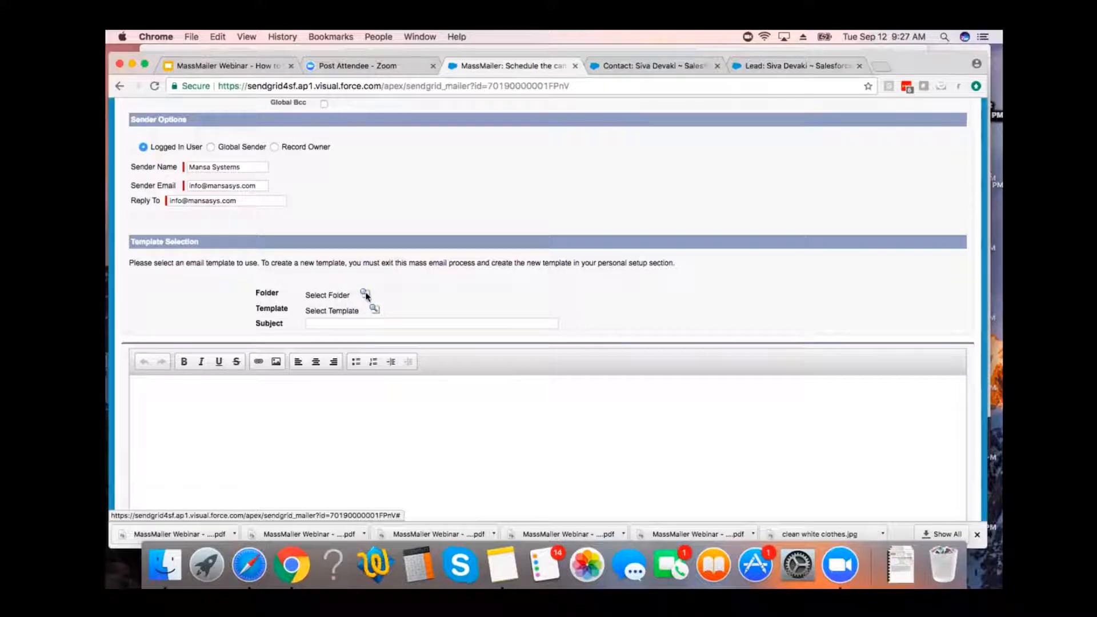
{"action": "left_click", "coordinate": [365, 294]}
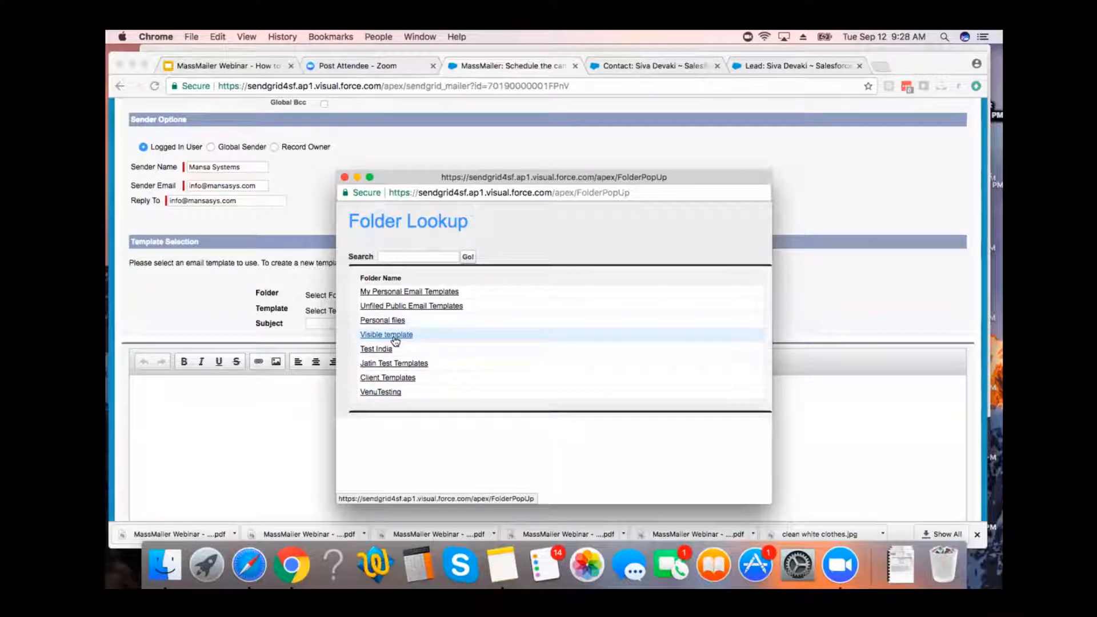
{"action": "left_click", "coordinate": [423, 309]}
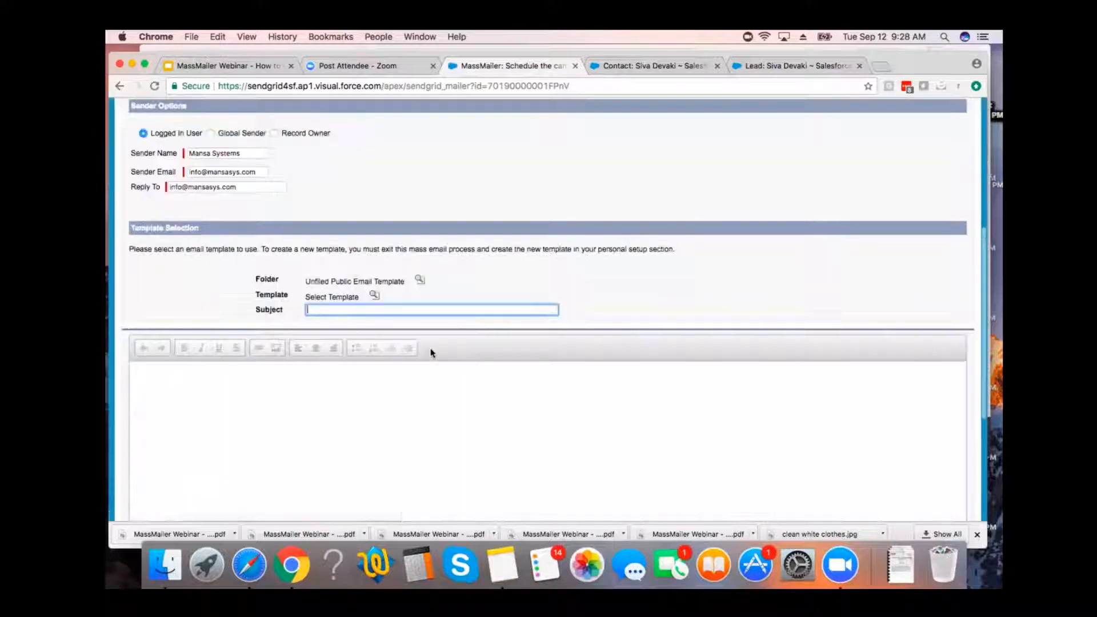
Look through the folder's templates and choose My Email Template Text for the mailing.
{"action": "left_click", "coordinate": [374, 278]}
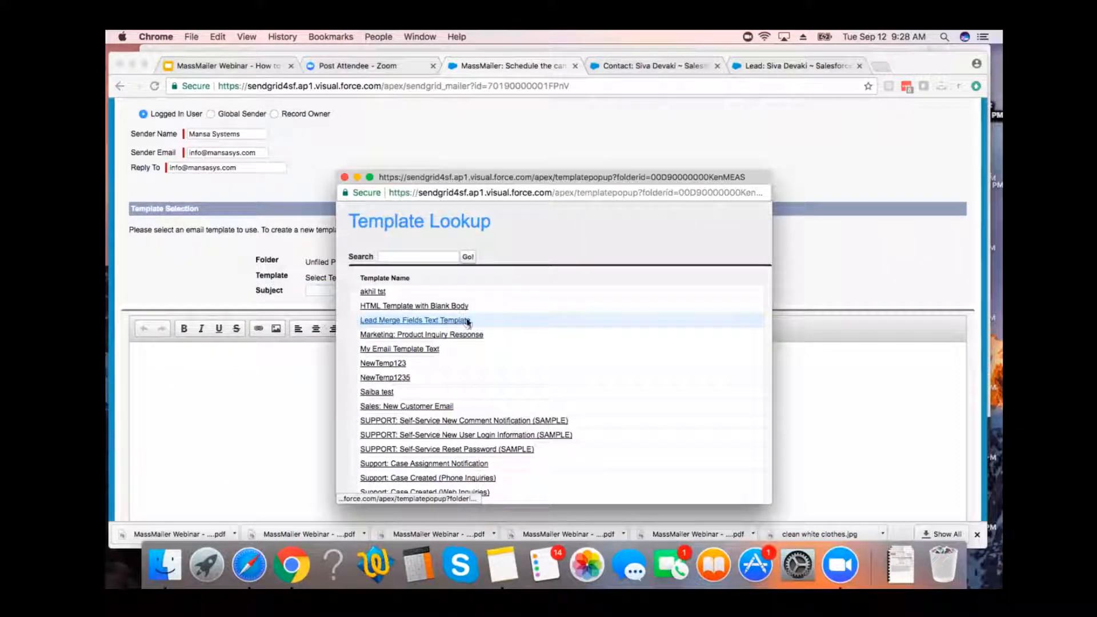
{"action": "scroll", "coordinate": [497, 355], "scroll_direction": "down", "scroll_amount": 1}
{"action": "scroll", "coordinate": [496, 355], "scroll_direction": "down", "scroll_amount": 3}
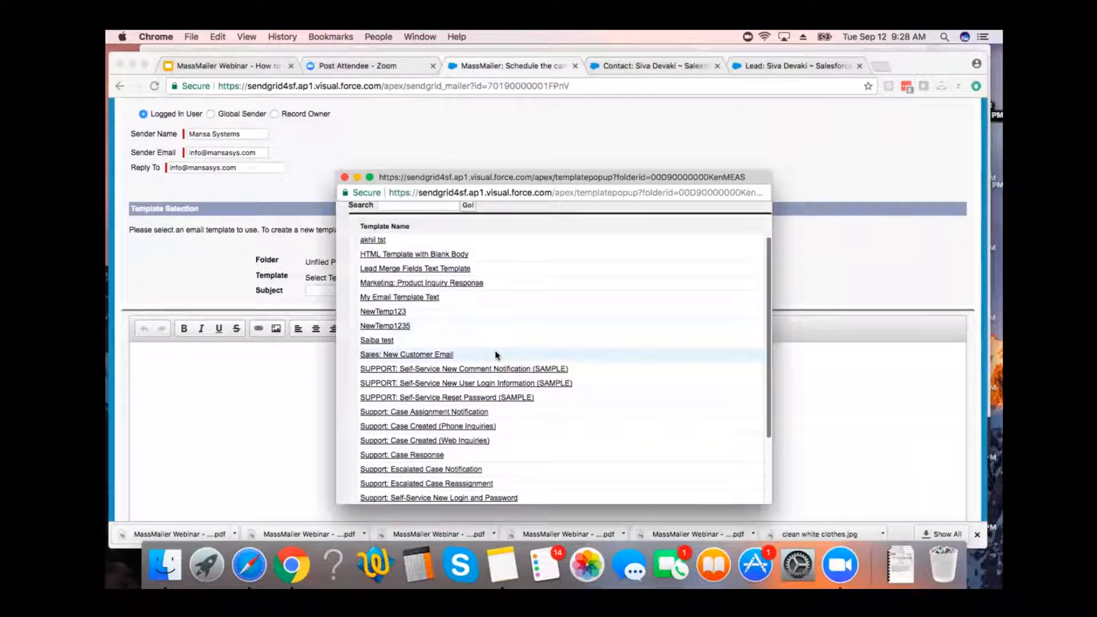
{"action": "scroll", "coordinate": [496, 354], "scroll_direction": "up", "scroll_amount": 2}
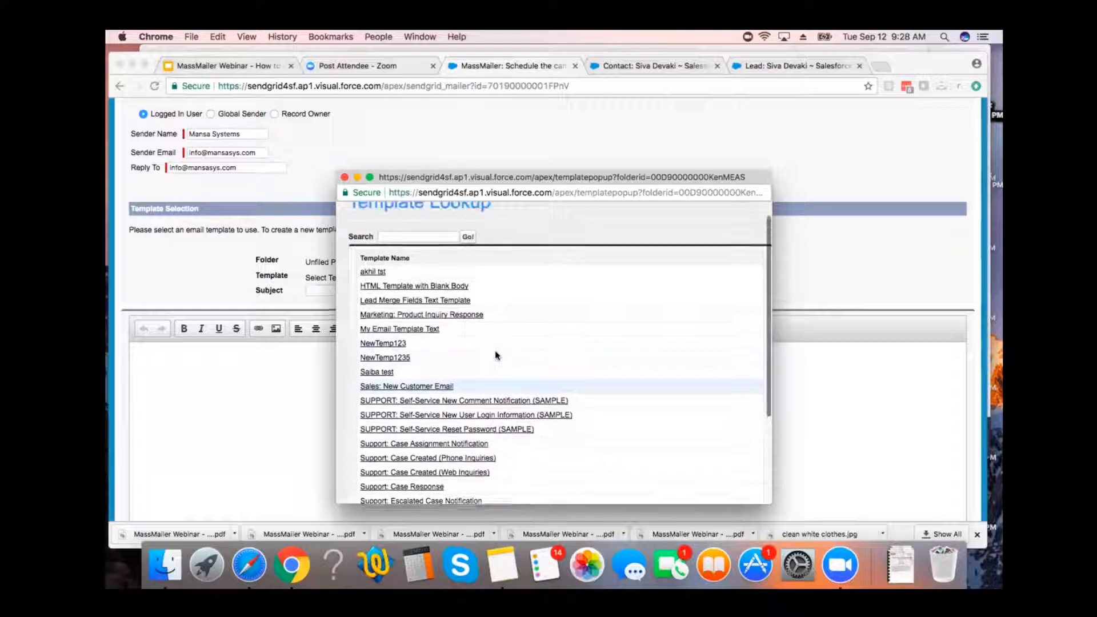
{"action": "left_click", "coordinate": [414, 330]}
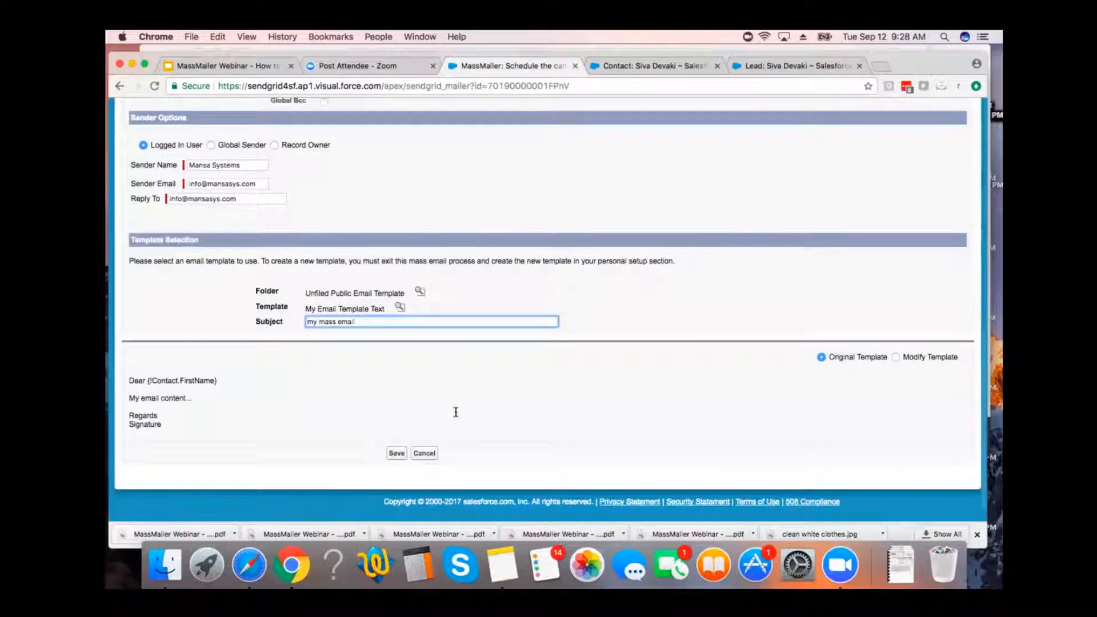
Save the campaign's MassMailer schedule settings.
{"action": "scroll", "coordinate": [552, 394], "scroll_direction": "up", "scroll_amount": 5}
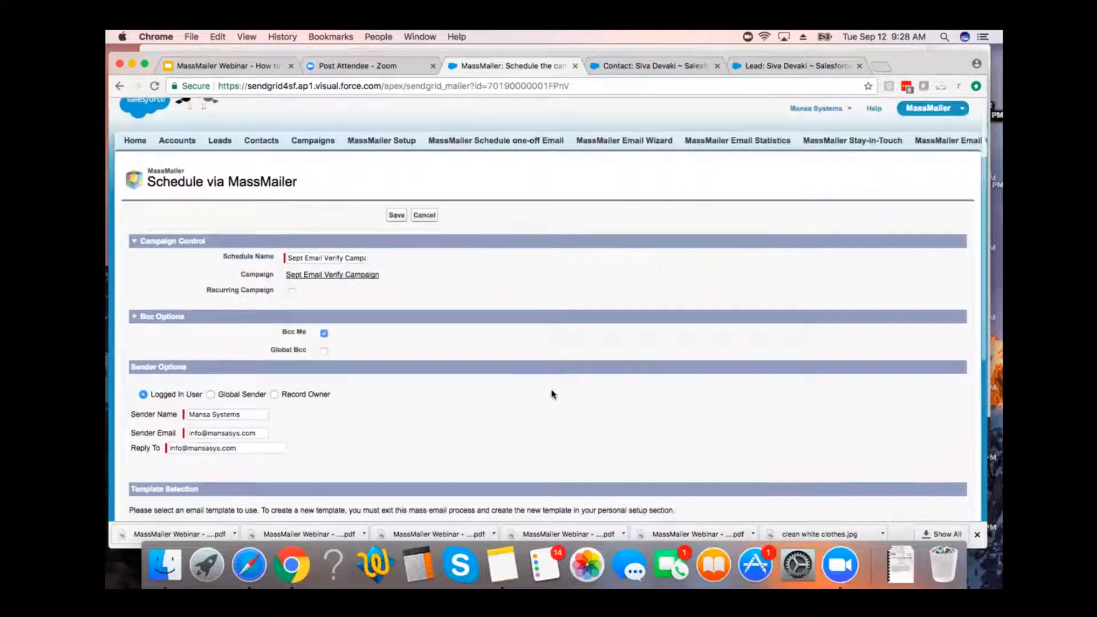
{"action": "scroll", "coordinate": [552, 395], "scroll_direction": "up", "scroll_amount": 1}
{"action": "left_click", "coordinate": [396, 233]}
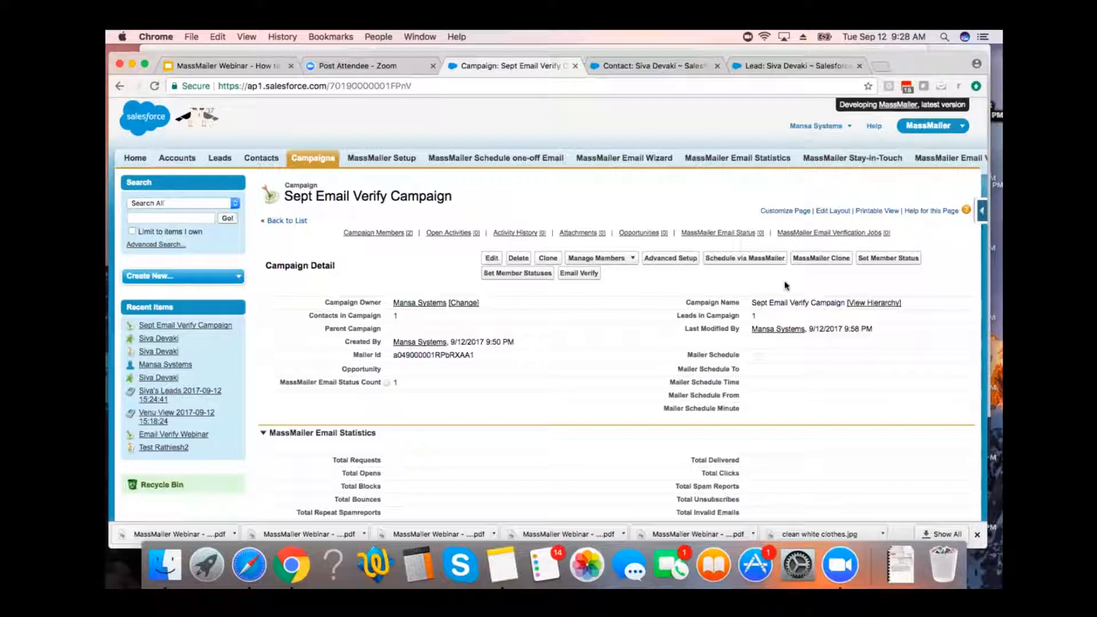
View the saved MassMailer schedule with its sending options, then return to the campaign record and check its Email Verification Statistics.
{"action": "left_click", "coordinate": [739, 261]}
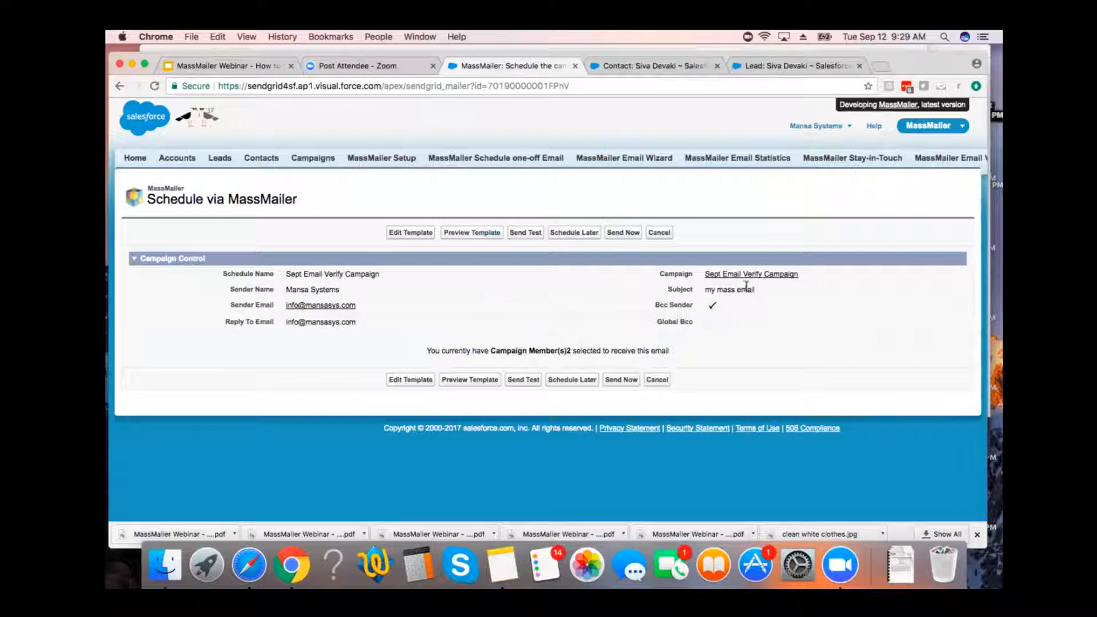
{"action": "mouse_move", "coordinate": [747, 280]}
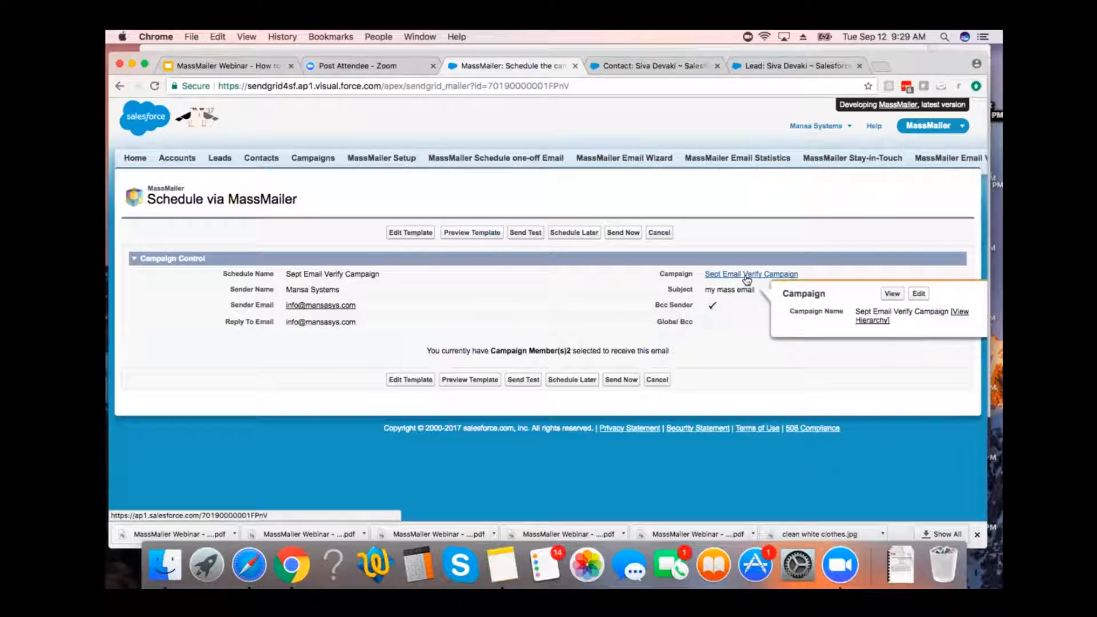
{"action": "left_click", "coordinate": [747, 276]}
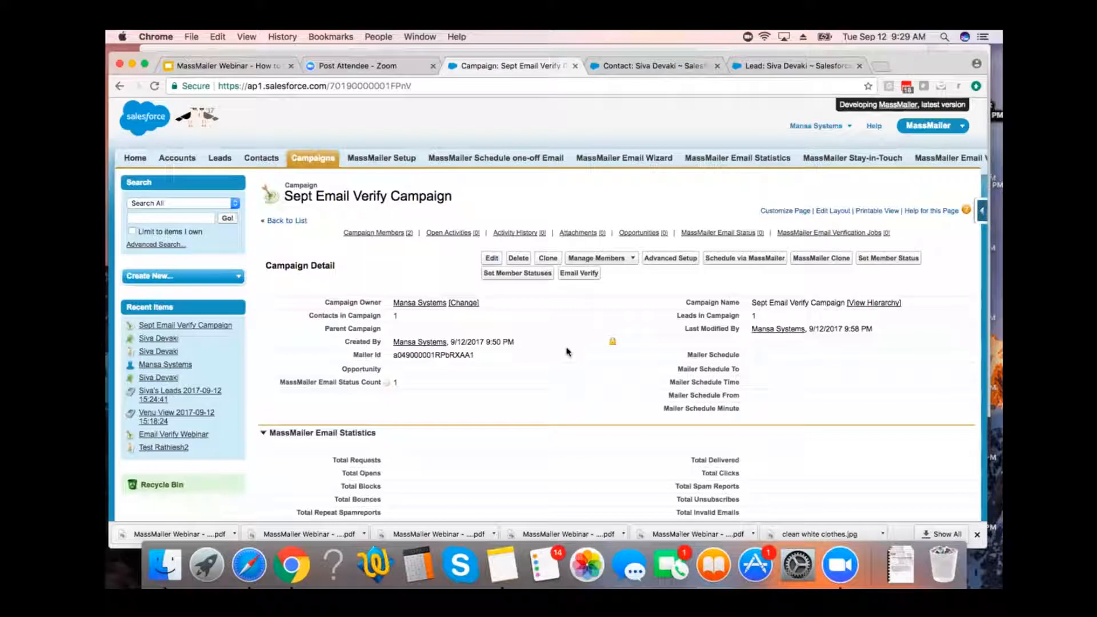
{"action": "scroll", "coordinate": [568, 351], "scroll_direction": "down", "scroll_amount": 5}
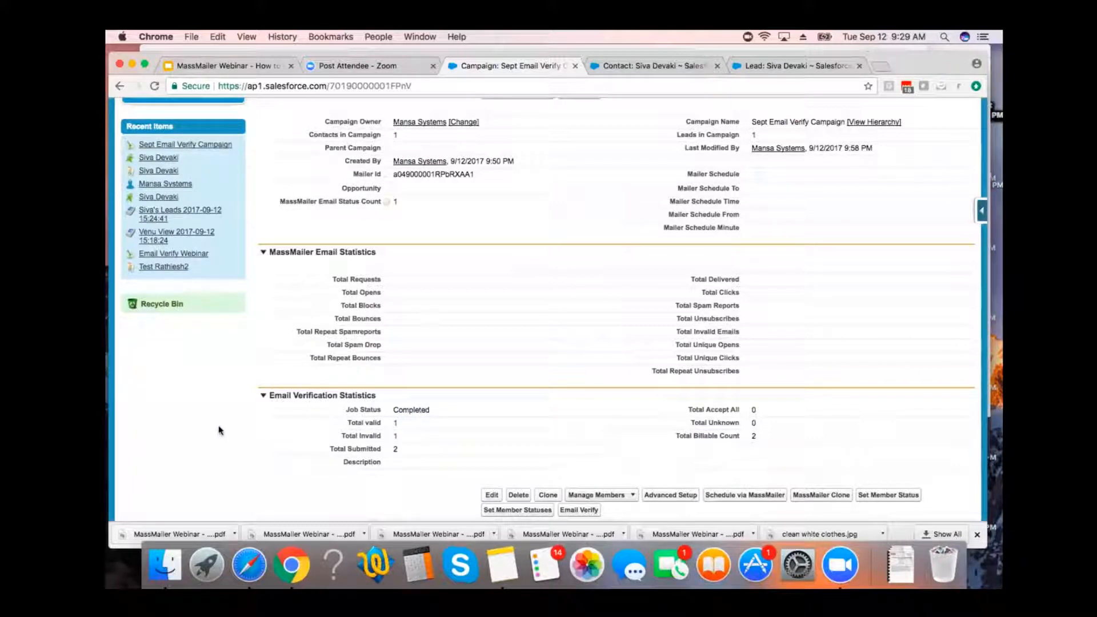
Examine the campaign's MassMailer Email Statistics, Email Verification Statistics and Campaign Members.
{"action": "scroll", "coordinate": [217, 431], "scroll_direction": "up", "scroll_amount": 1}
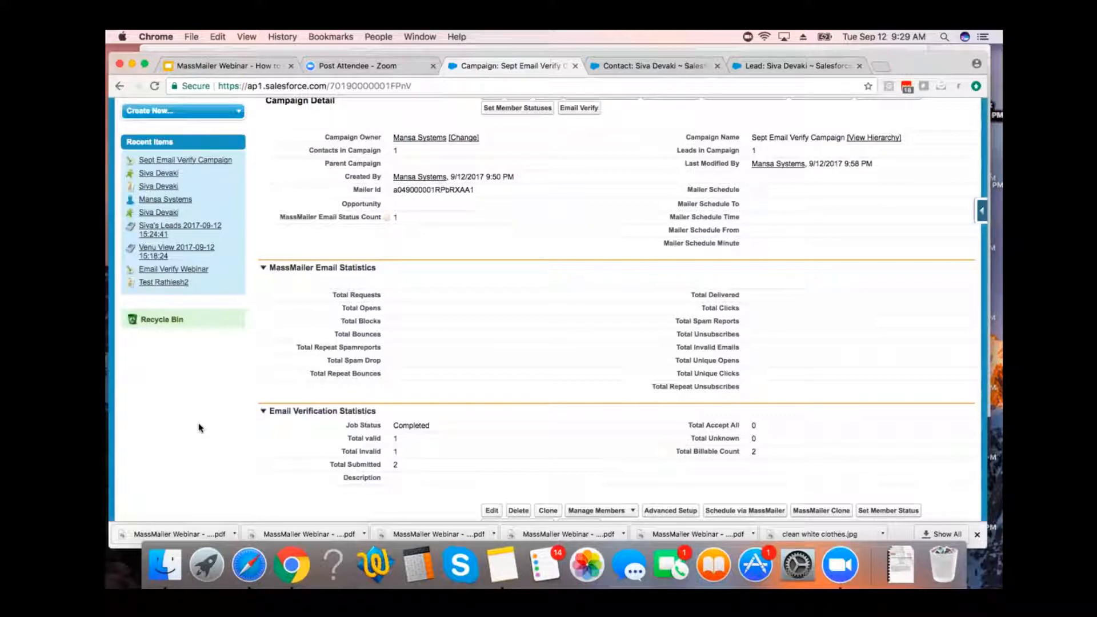
{"action": "scroll", "coordinate": [199, 428], "scroll_direction": "down", "scroll_amount": 4}
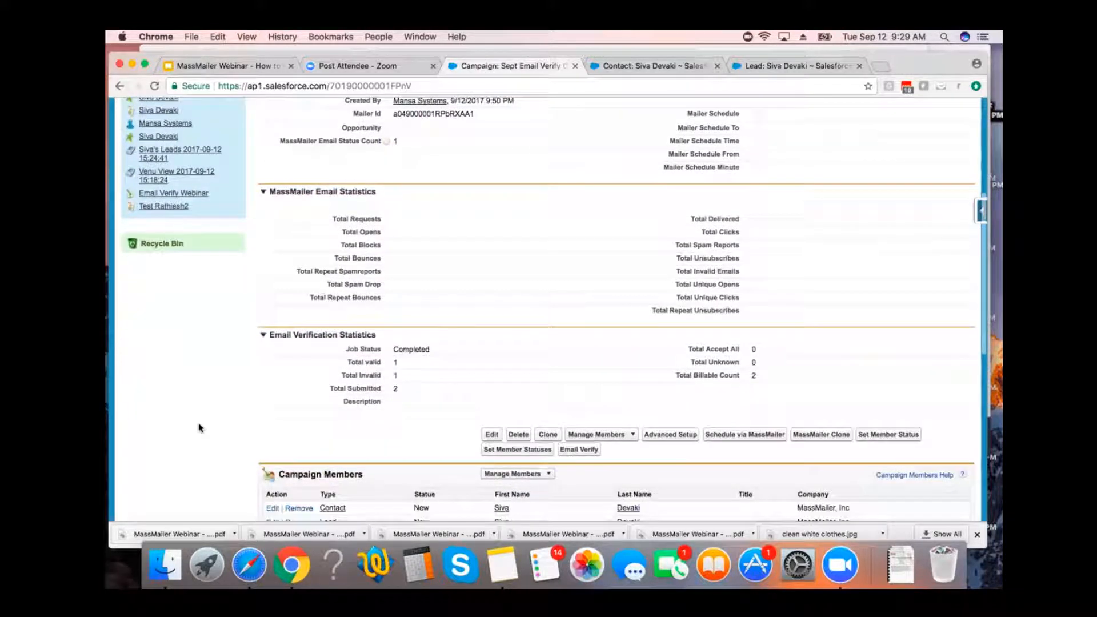
{"action": "scroll", "coordinate": [199, 428], "scroll_direction": "down", "scroll_amount": 1}
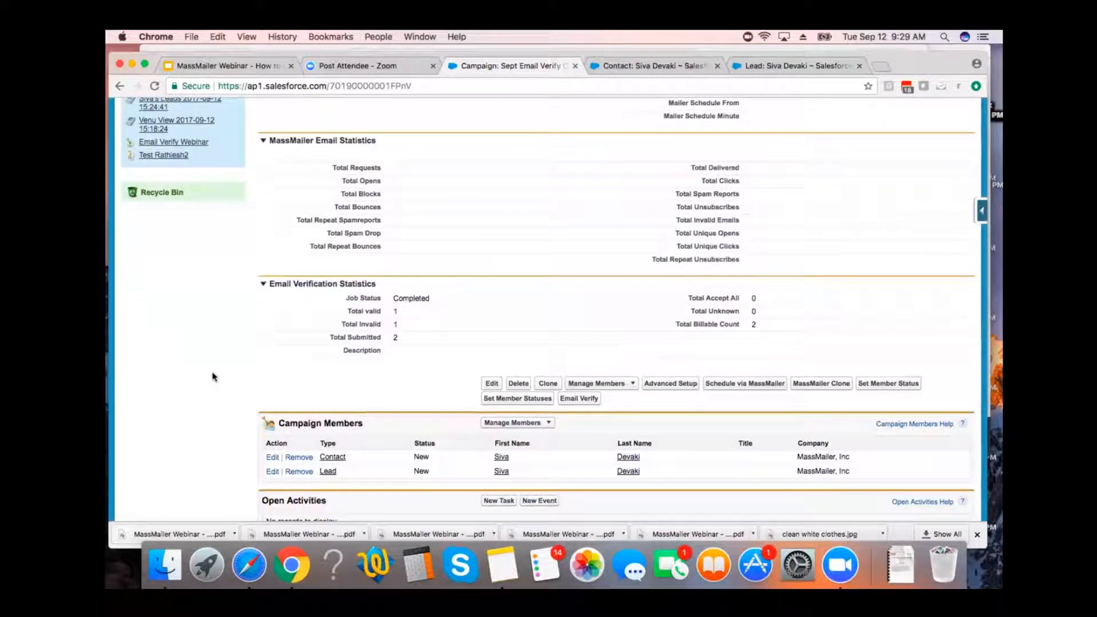
{"action": "scroll", "coordinate": [213, 377], "scroll_direction": "up", "scroll_amount": 1}
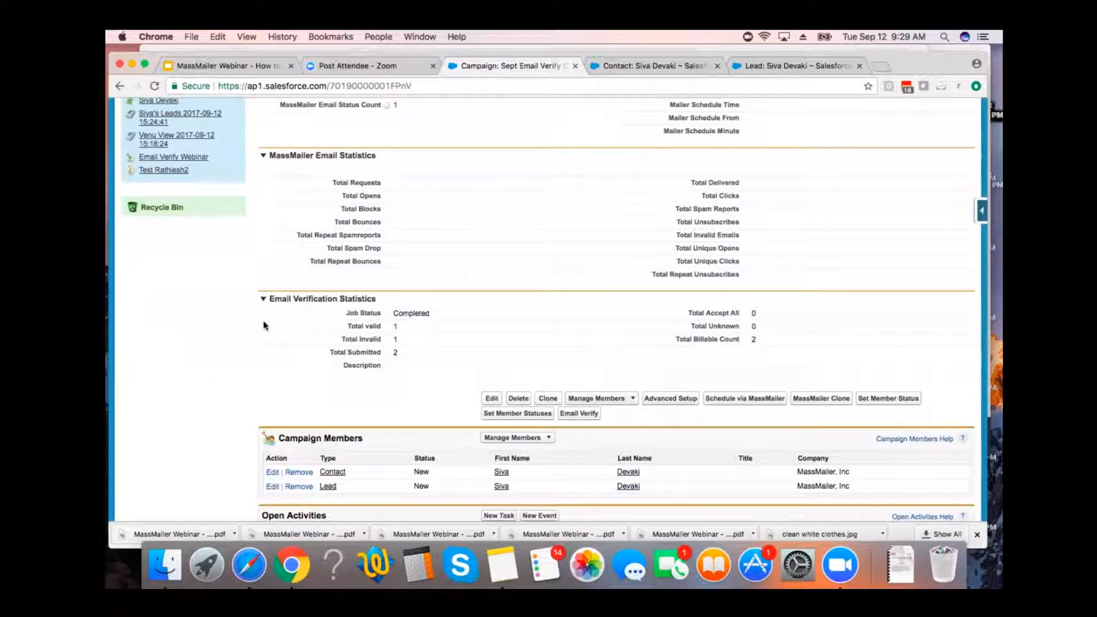
{"action": "scroll", "coordinate": [227, 314], "scroll_direction": "up", "scroll_amount": 10}
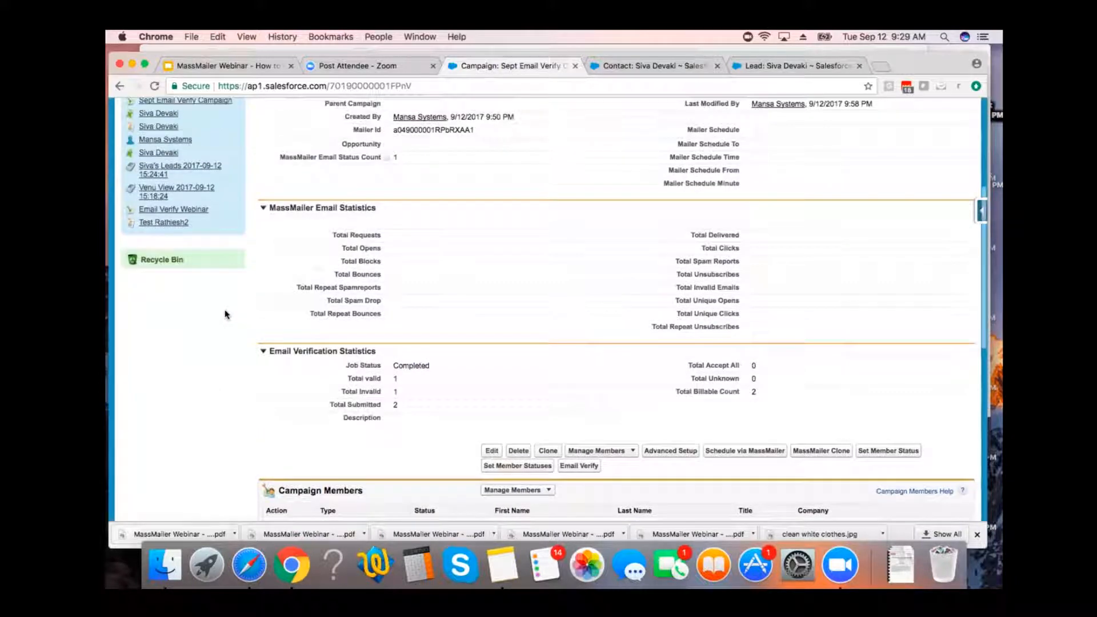
Start the MassMailer Email Wizard and select Lead as the object for the mass email.
{"action": "scroll", "coordinate": [275, 261], "scroll_direction": "up", "scroll_amount": 8}
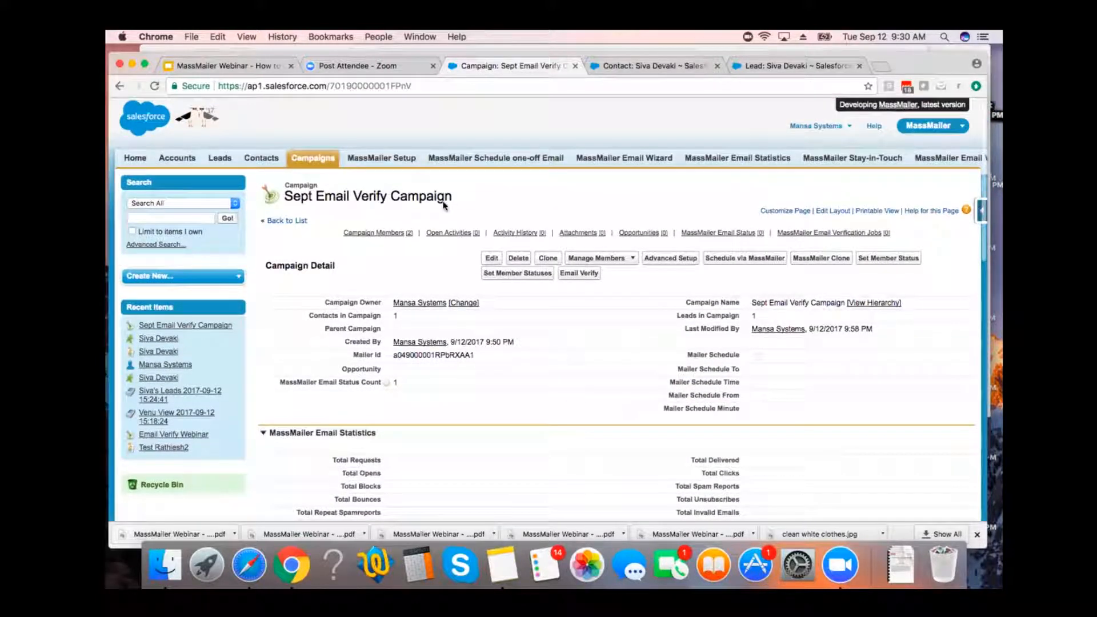
{"action": "left_click", "coordinate": [608, 164]}
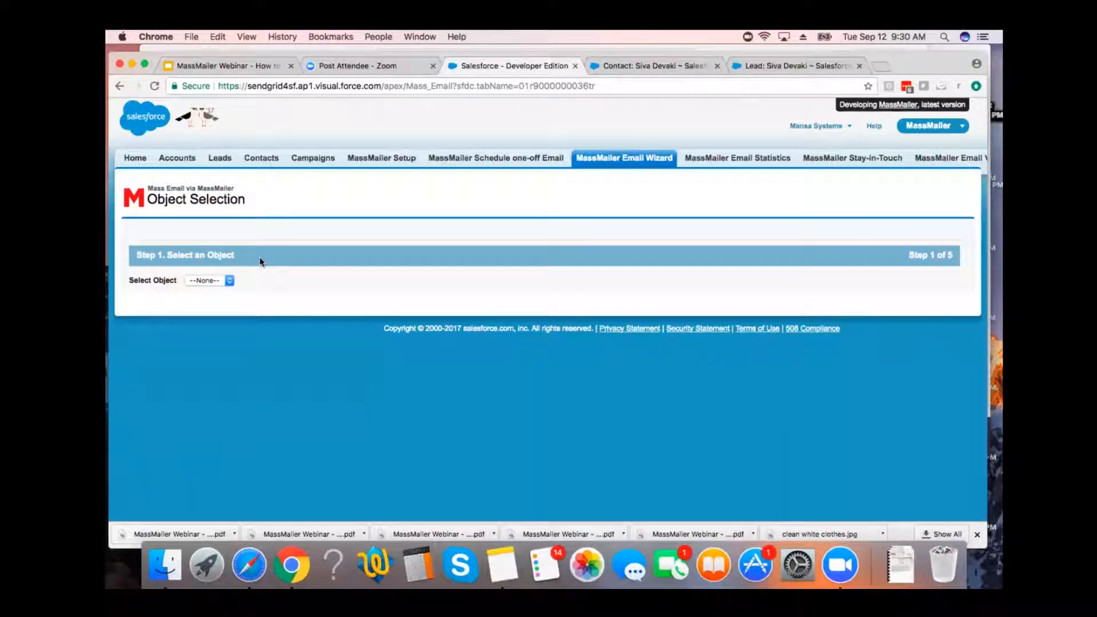
{"action": "left_click", "coordinate": [222, 281]}
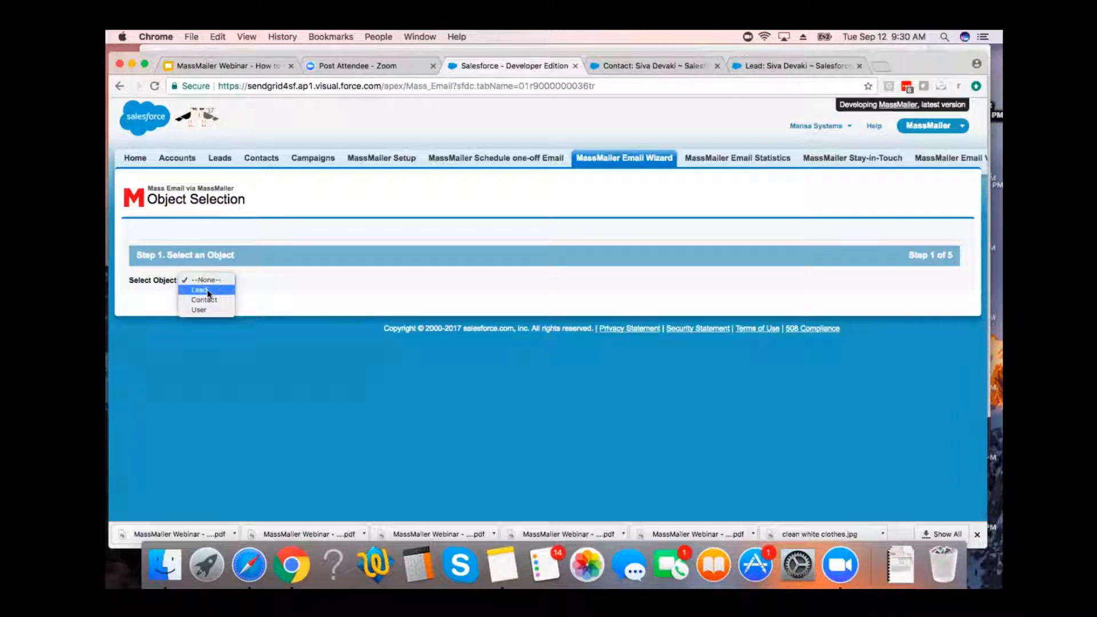
{"action": "left_click", "coordinate": [207, 290]}
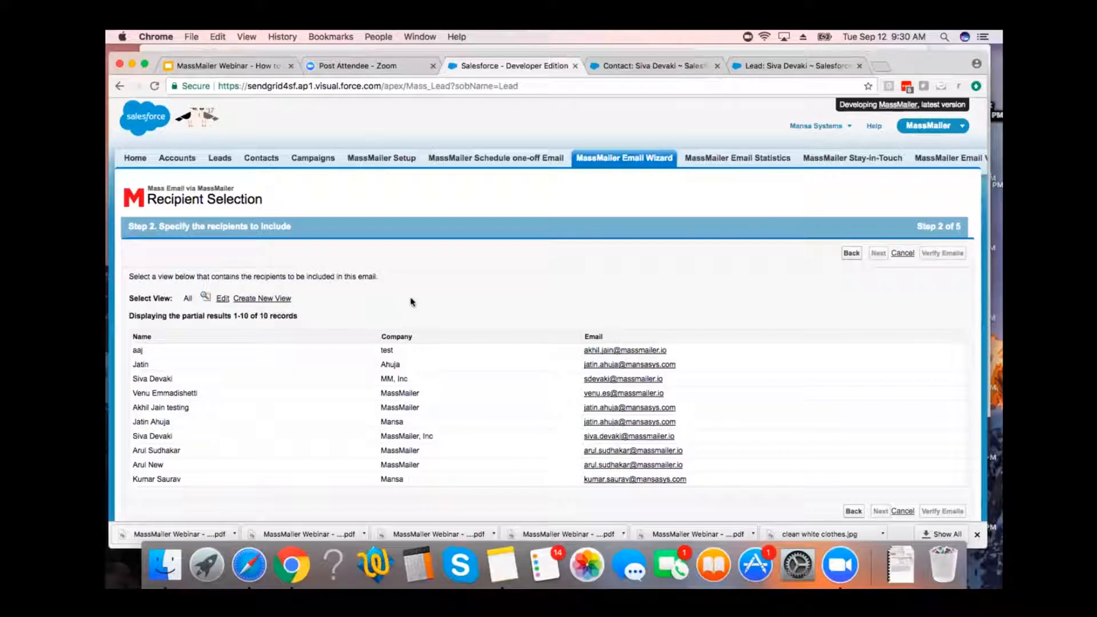
Look up the saved lead views and choose the one whose name ends in Leads as the recipient view.
{"action": "scroll", "coordinate": [414, 299], "scroll_direction": "down", "scroll_amount": 1}
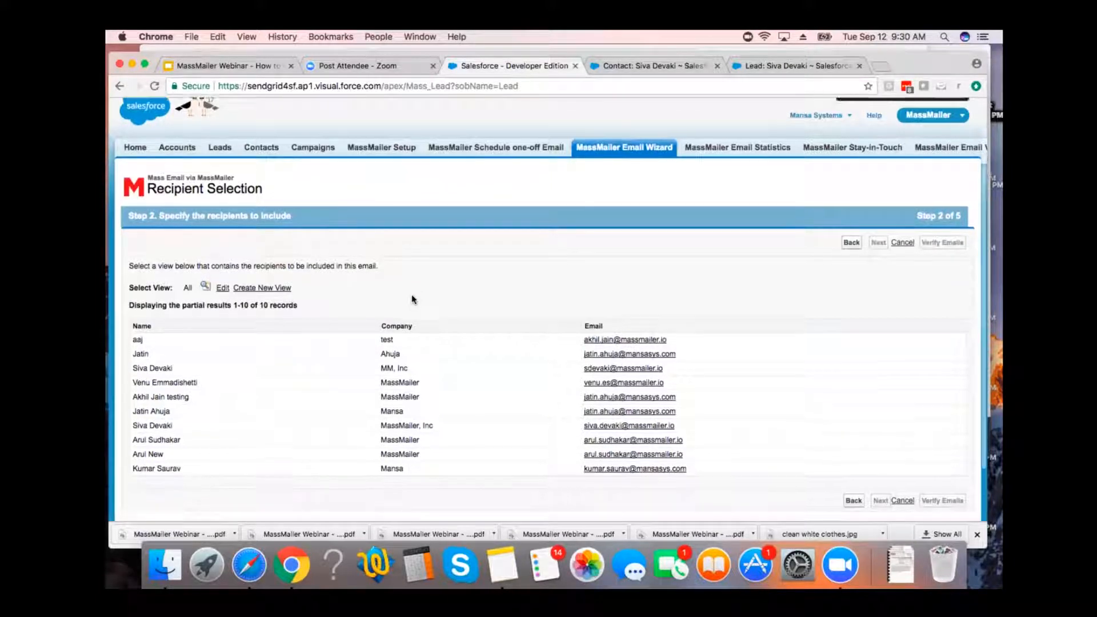
{"action": "left_click", "coordinate": [206, 272]}
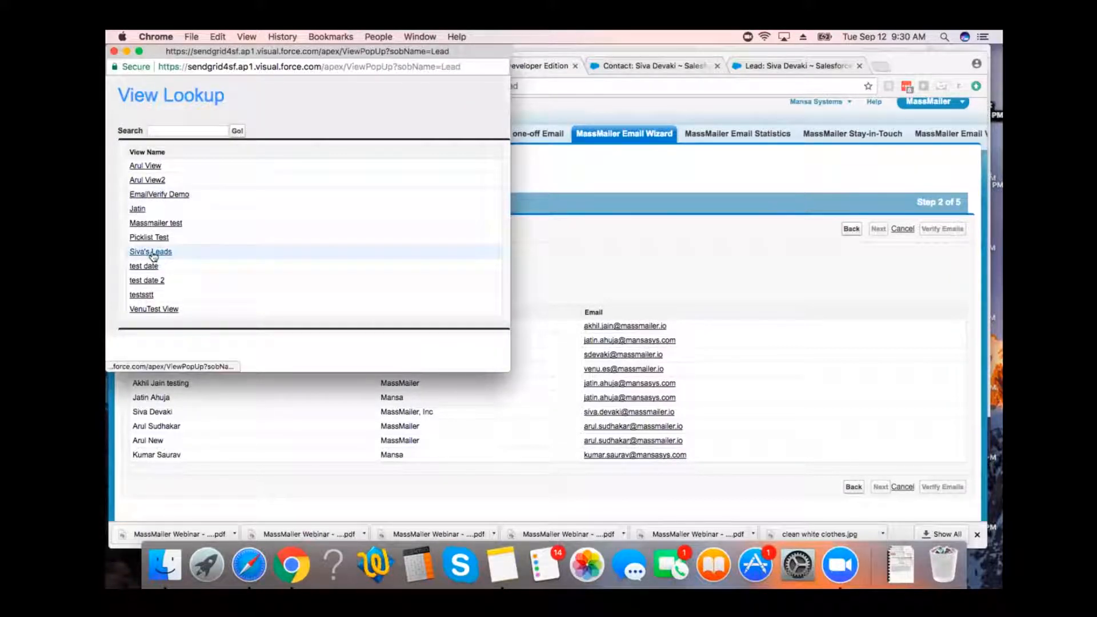
{"action": "left_click", "coordinate": [151, 253]}
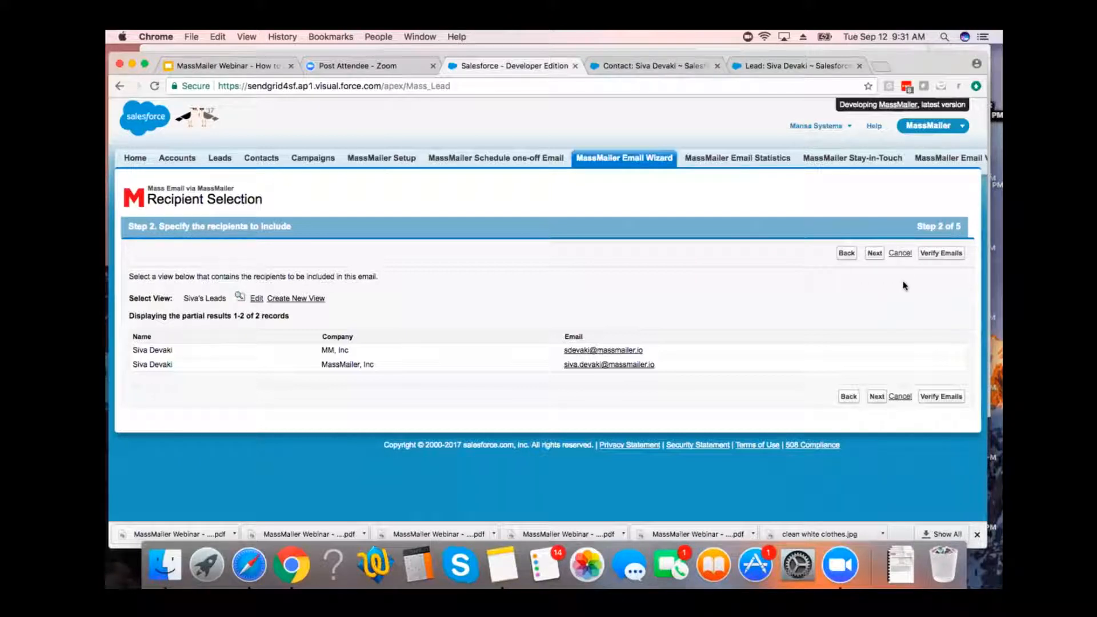
Verify the emails of the selected lead view, then refresh the verification job and check its statistics.
{"action": "left_click", "coordinate": [939, 257]}
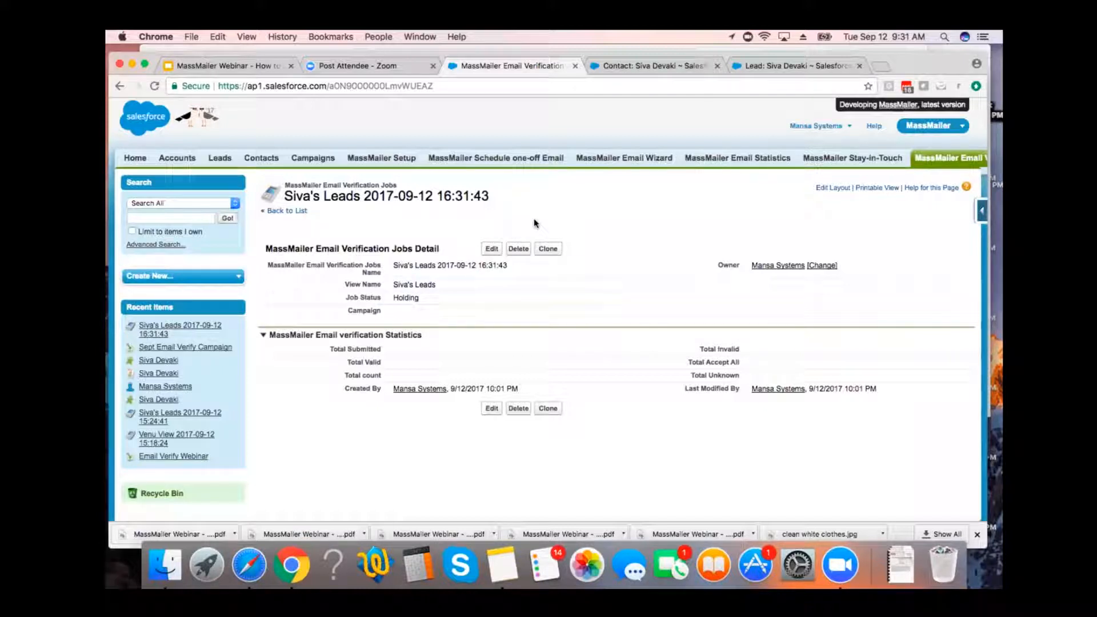
{"action": "key", "text": "super+r"}
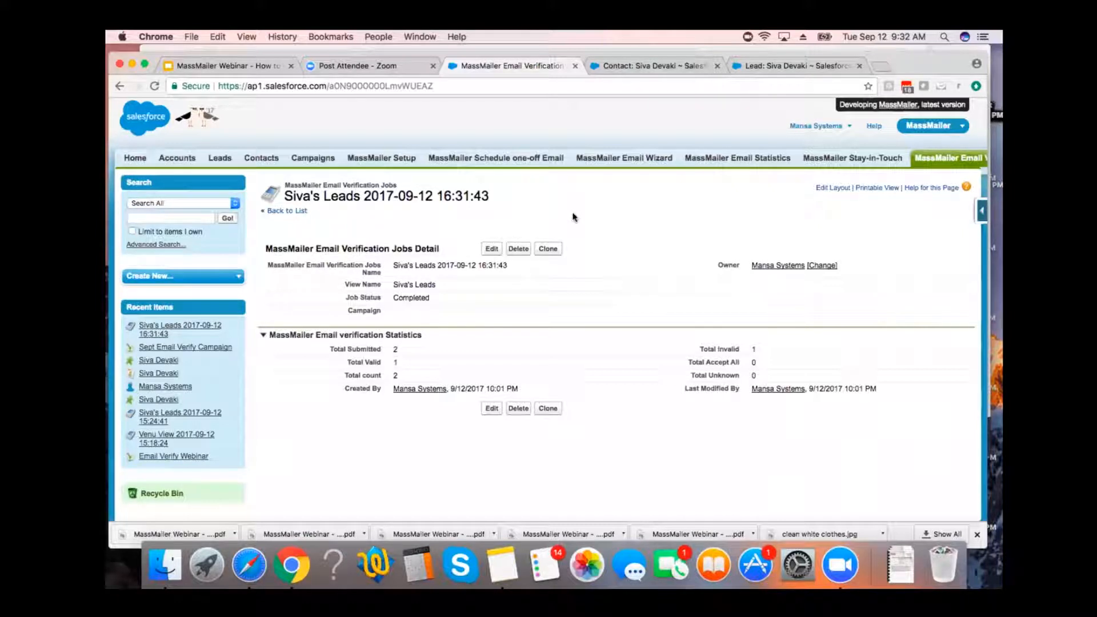
{"action": "scroll", "coordinate": [575, 217], "scroll_direction": "down", "scroll_amount": 1}
{"action": "scroll", "coordinate": [574, 217], "scroll_direction": "down", "scroll_amount": 1}
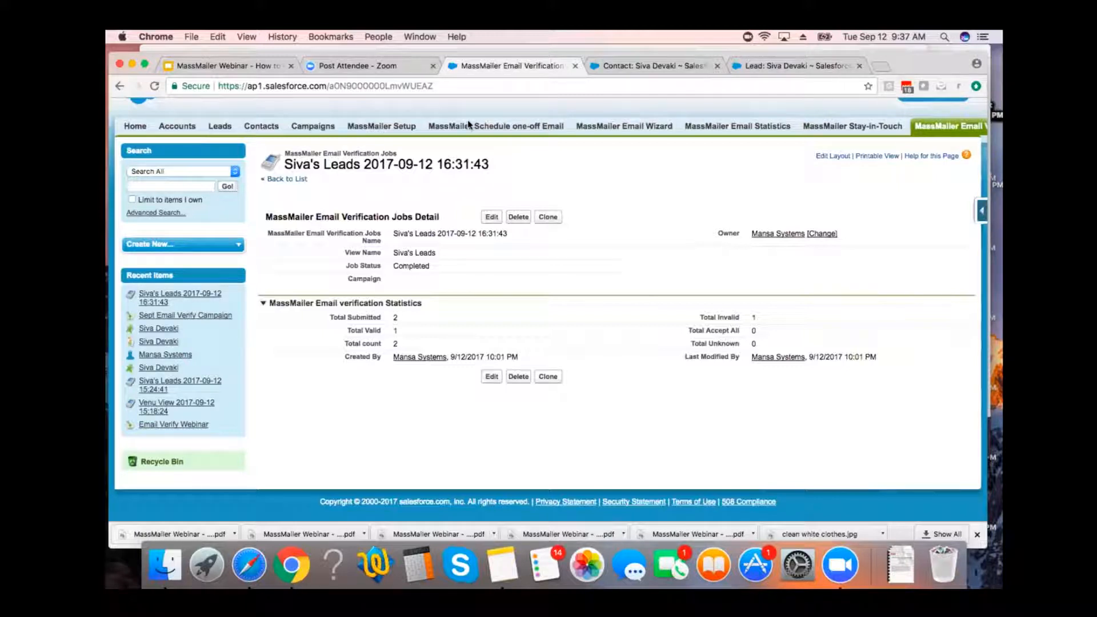
Switch to the MassMailer Webinar deck in Google Slides, present it from the Start DEMO slide and advance to the user license pricing slide.
{"action": "left_click", "coordinate": [259, 67]}
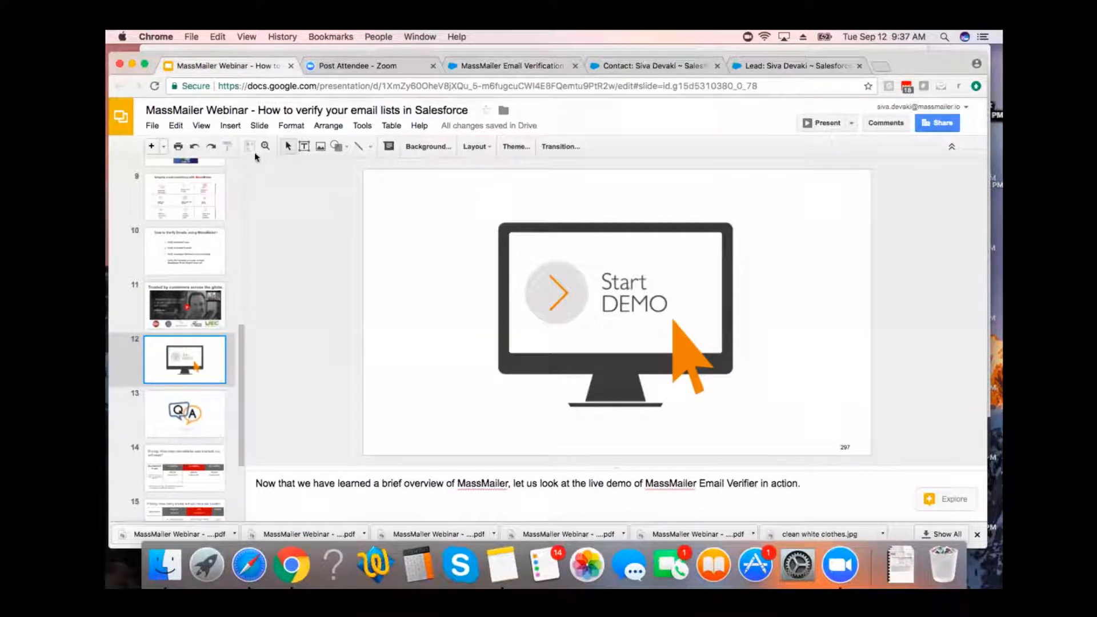
{"action": "left_click", "coordinate": [202, 126]}
{"action": "left_click", "coordinate": [215, 148]}
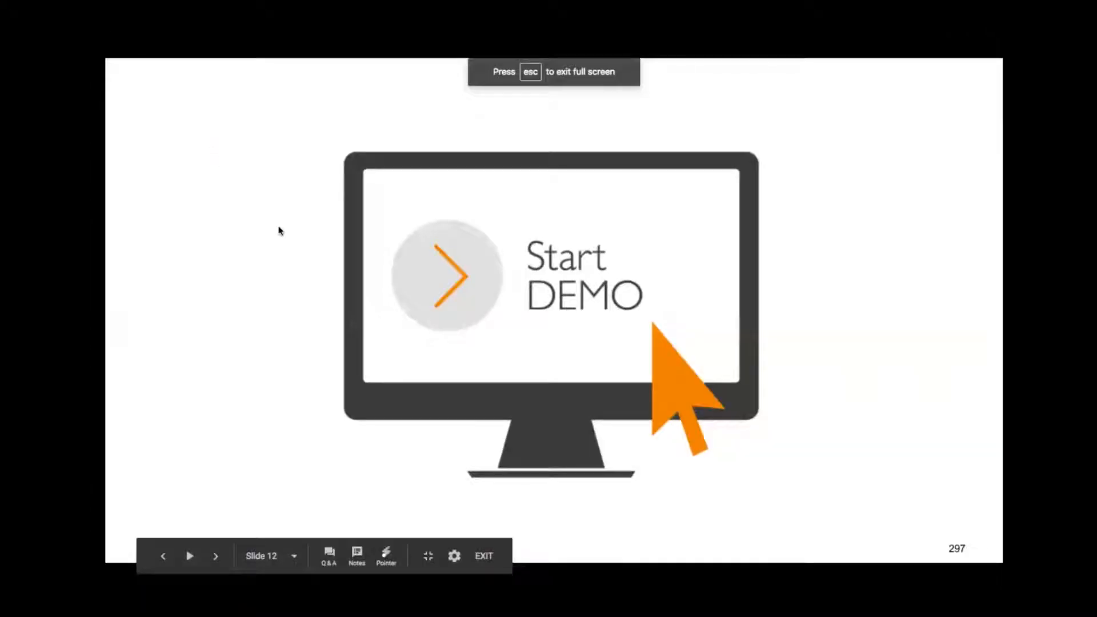
{"action": "key", "text": "Right"}
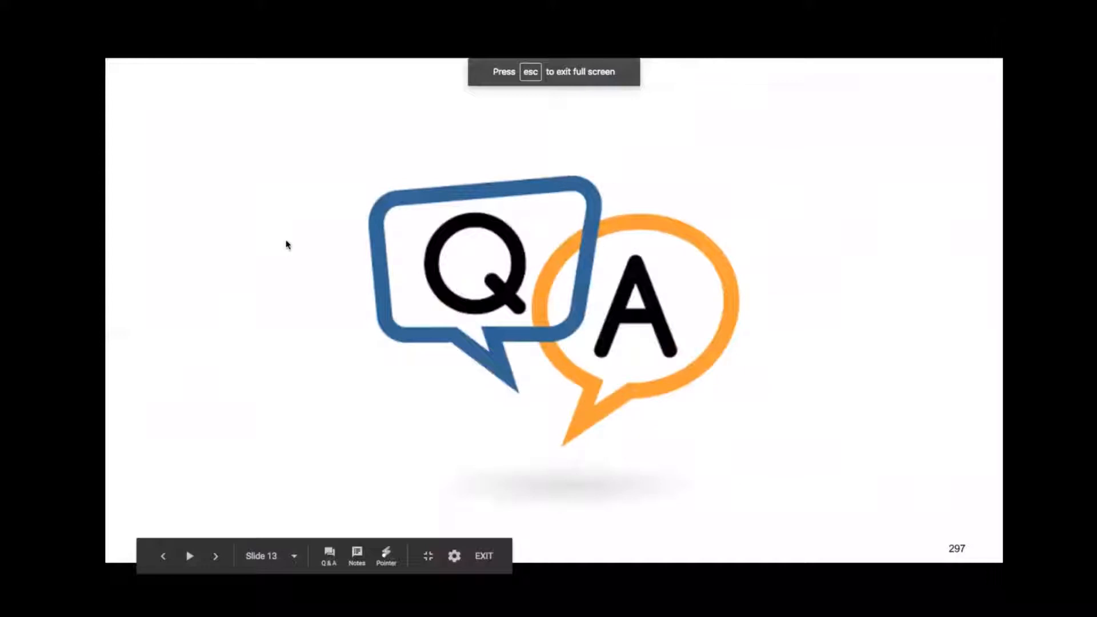
{"action": "key", "text": "Right"}
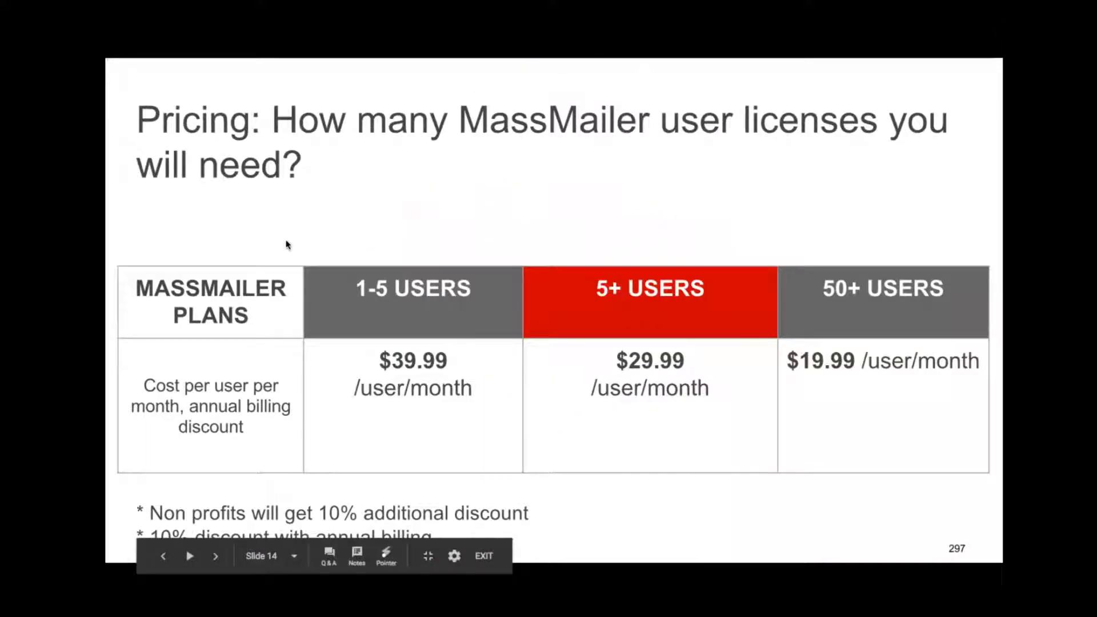